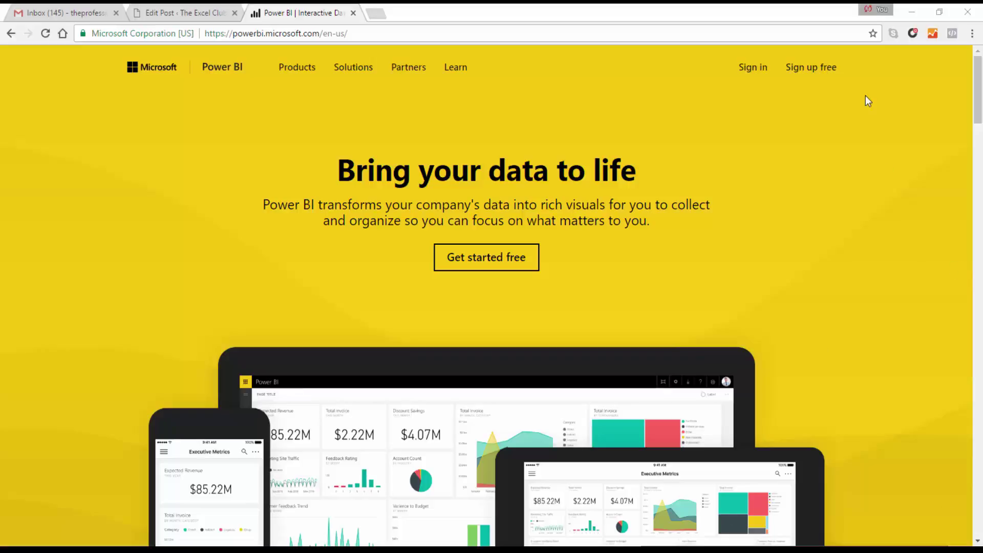
Sign in to Power BI and browse the content packs available for online services
click(752, 67)
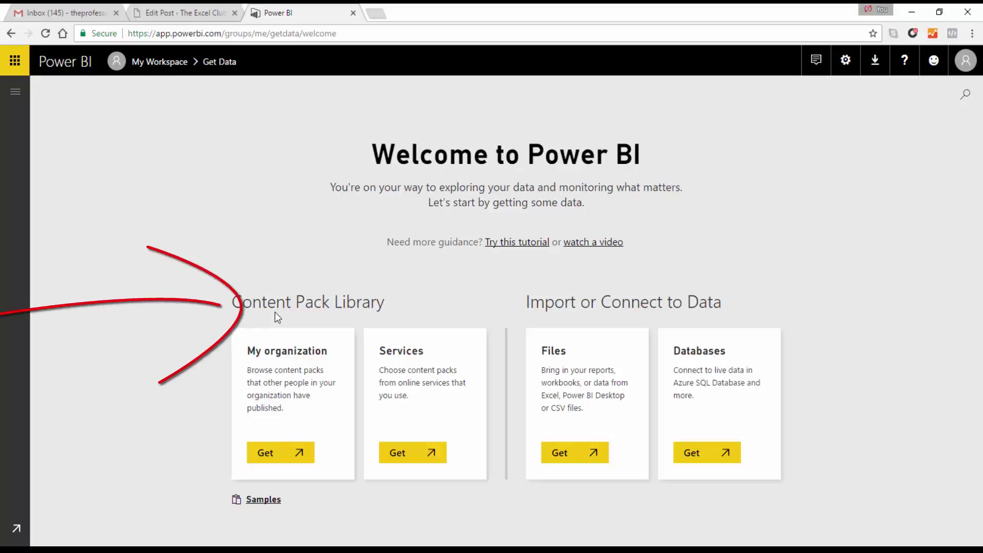
click(403, 462)
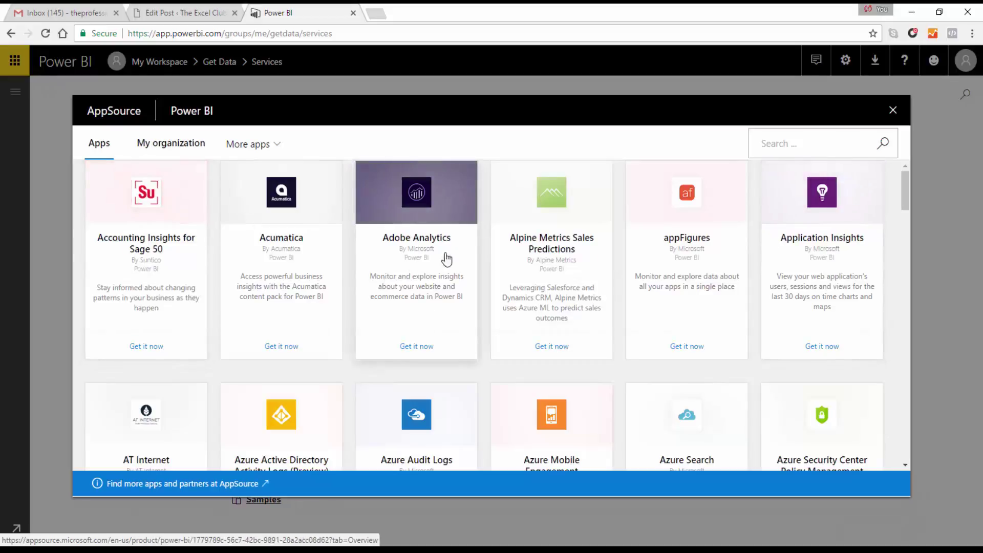
drag(906, 193, 906, 275)
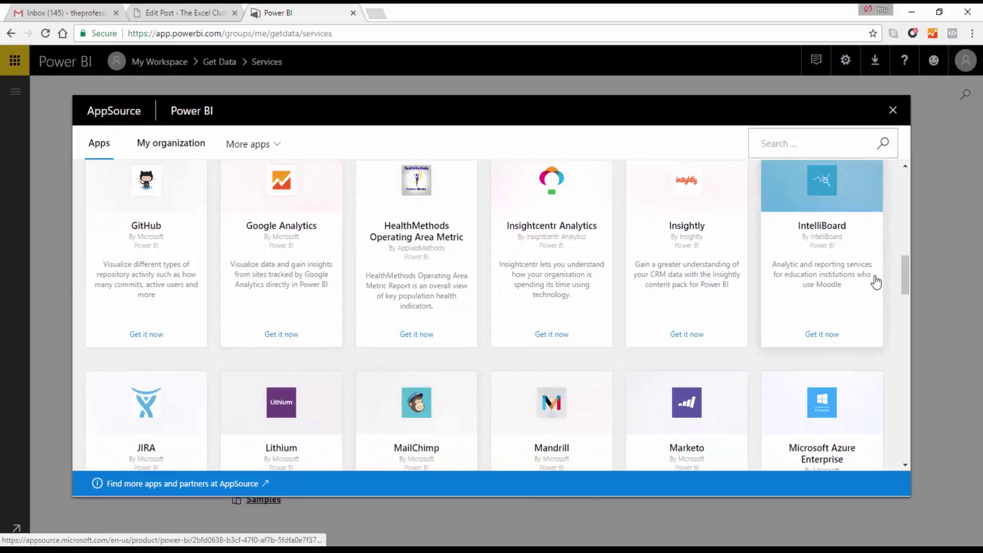
drag(905, 273, 907, 435)
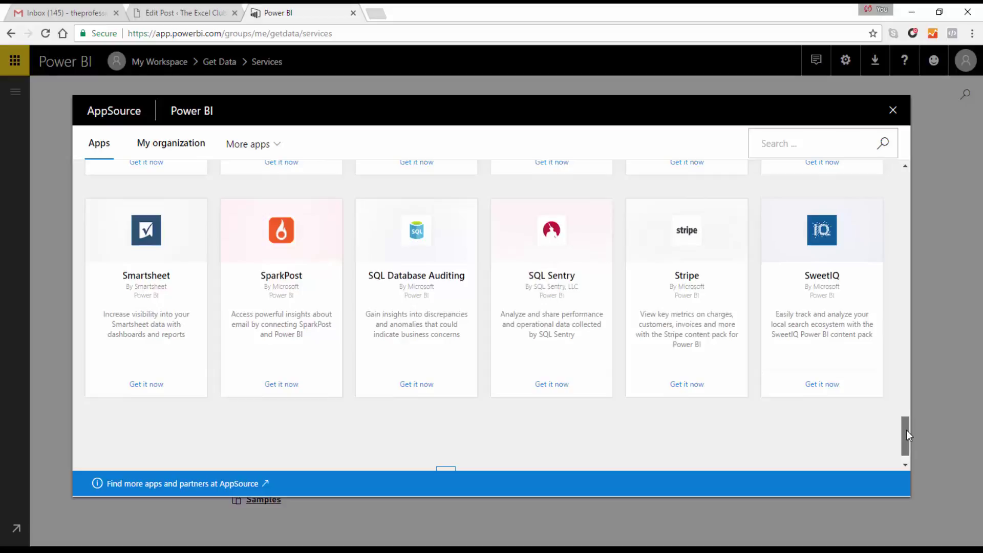
drag(902, 429, 902, 191)
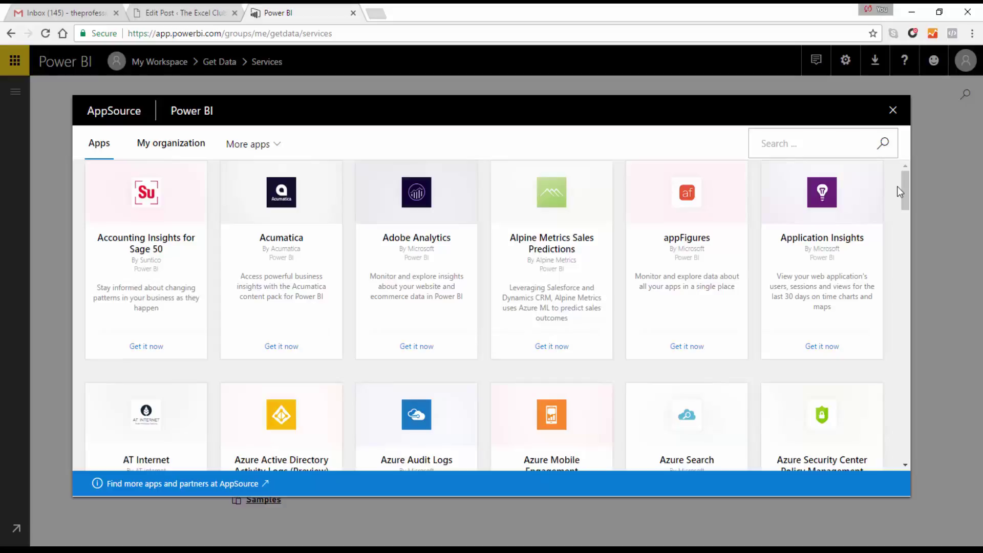
drag(905, 188, 900, 257)
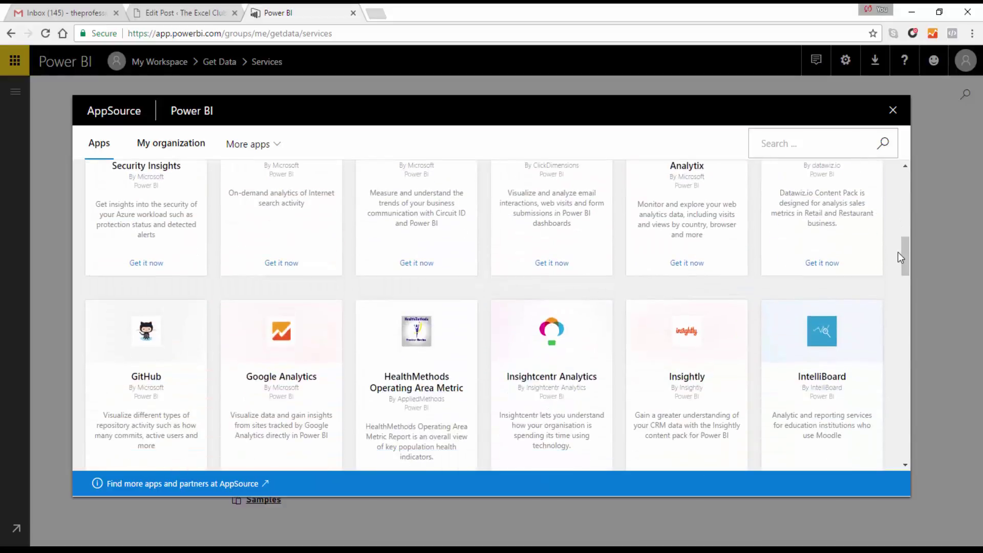
Get the Google Analytics content pack and authorize the connection with OAuth2 authentication
click(293, 383)
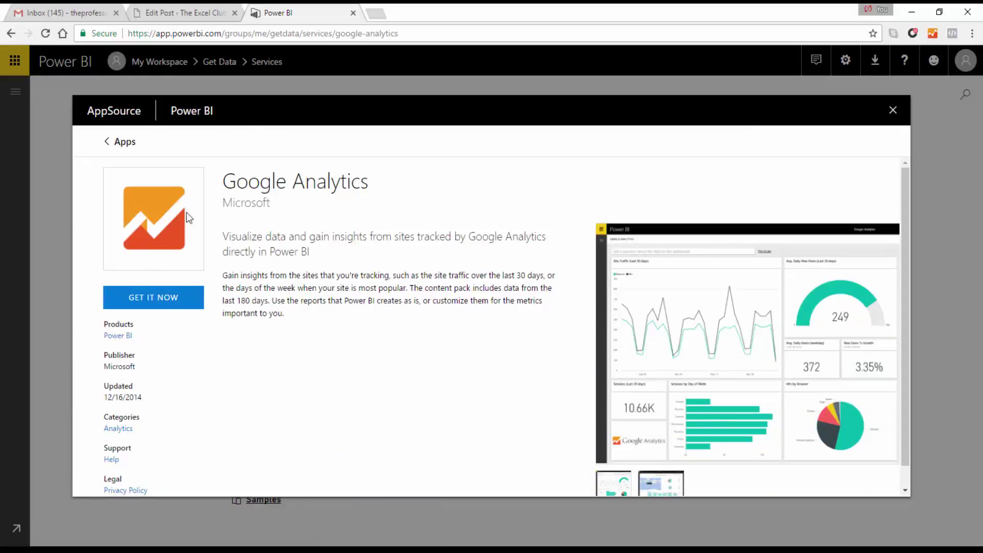
click(165, 308)
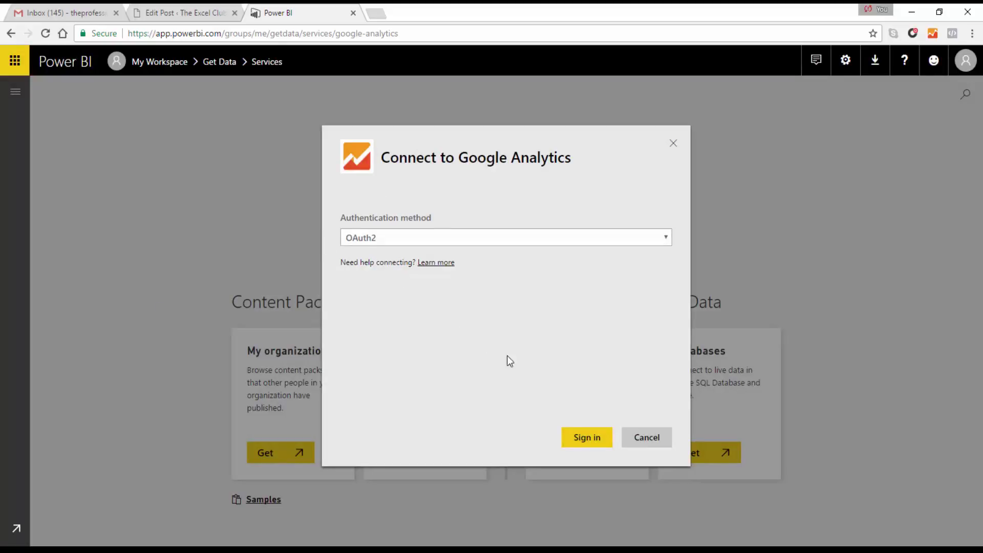
click(585, 445)
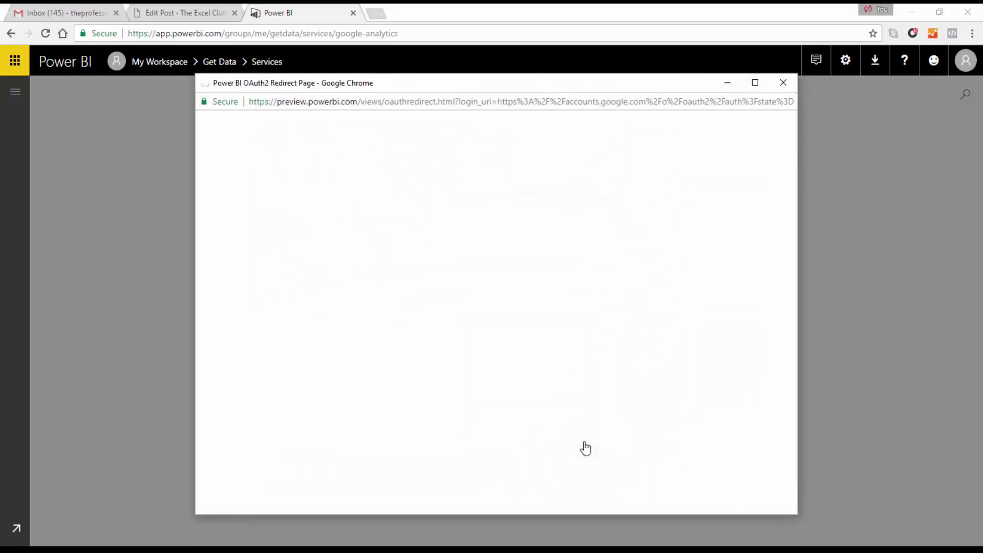
click(599, 324)
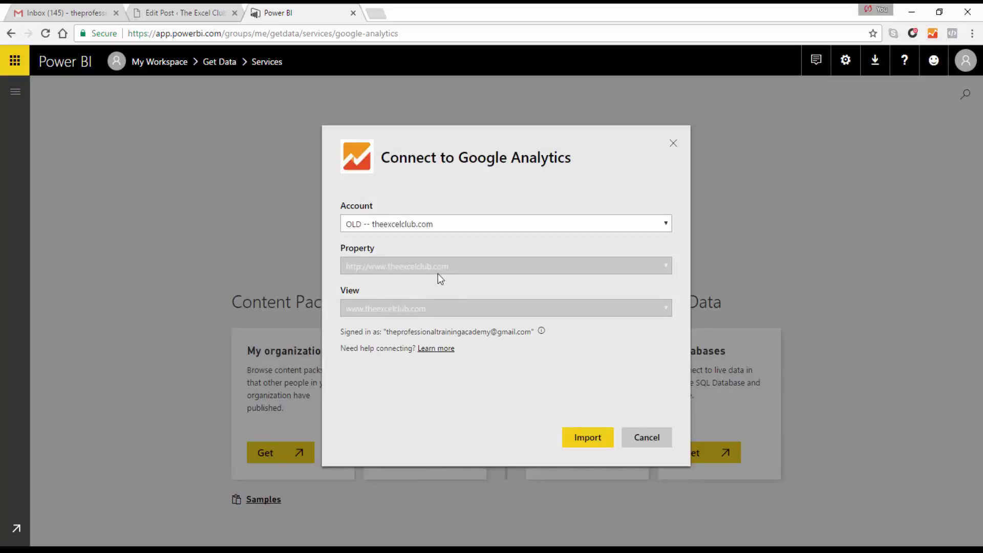
Import the Google Analytics data for the The Excel Club property of the The Professional Training Academy account
click(666, 224)
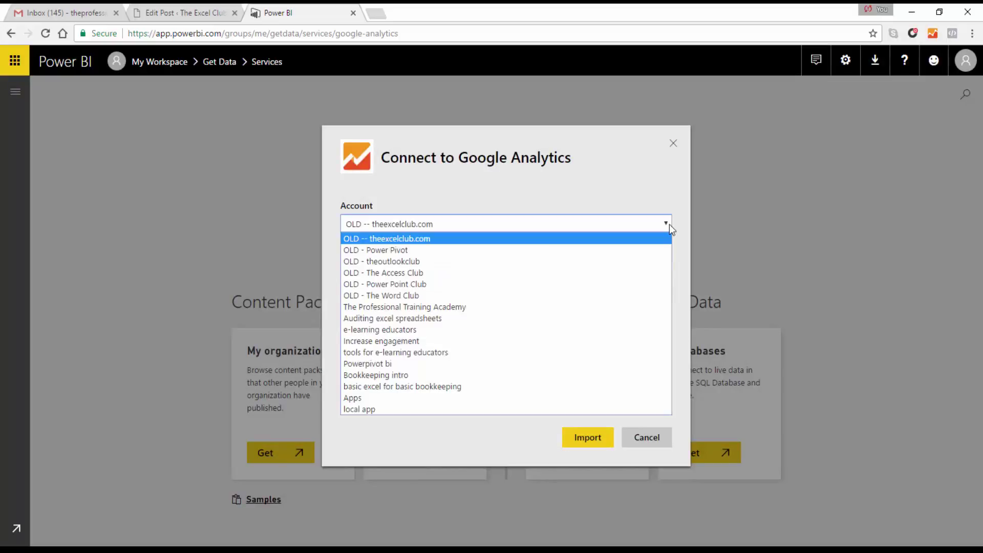
click(462, 306)
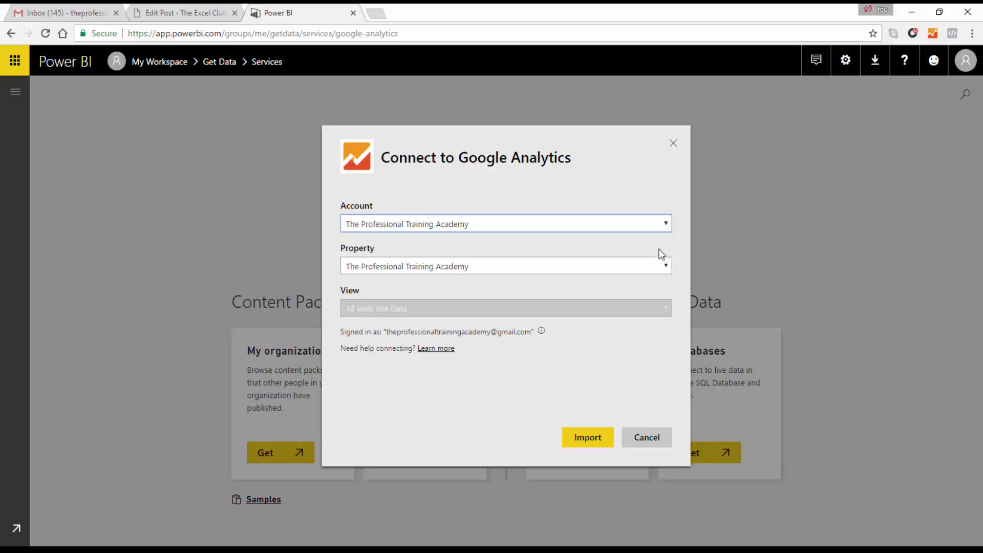
click(666, 266)
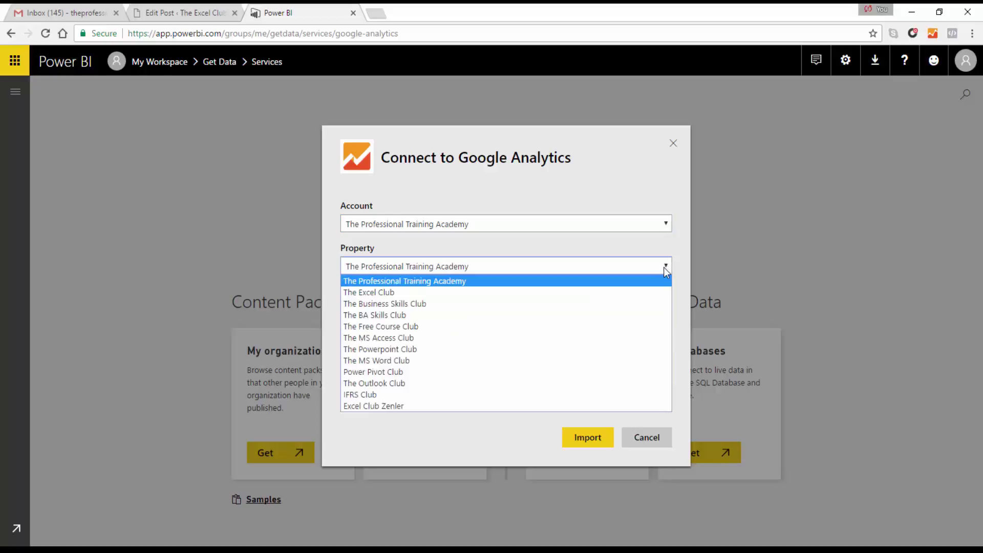
click(624, 293)
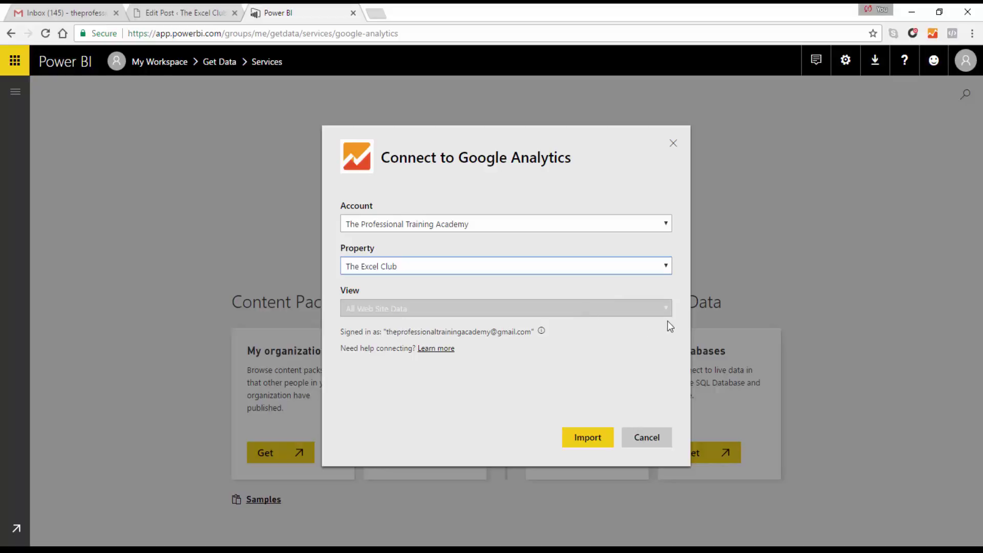
click(588, 441)
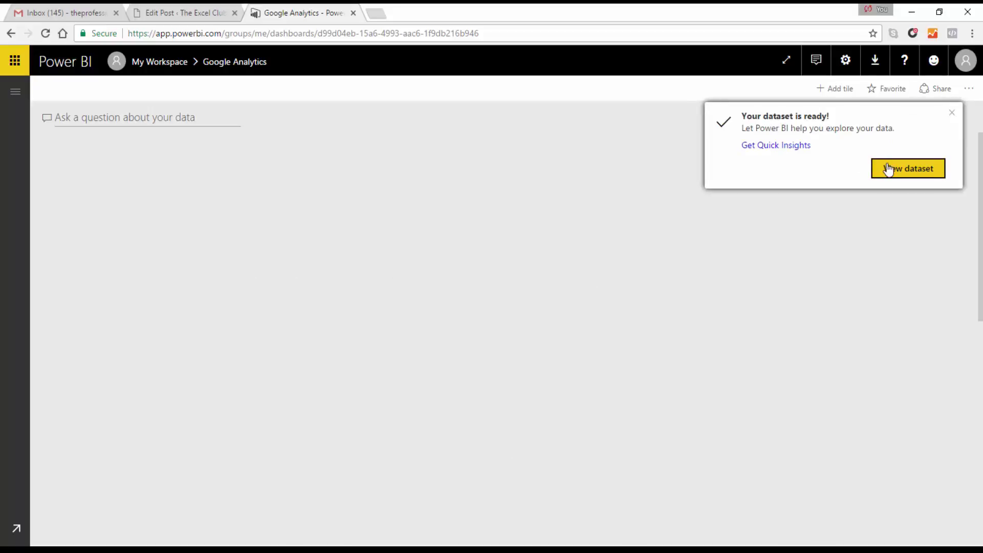
Generate Quick Insights for the imported Google Analytics dataset and look through the insight charts
click(750, 147)
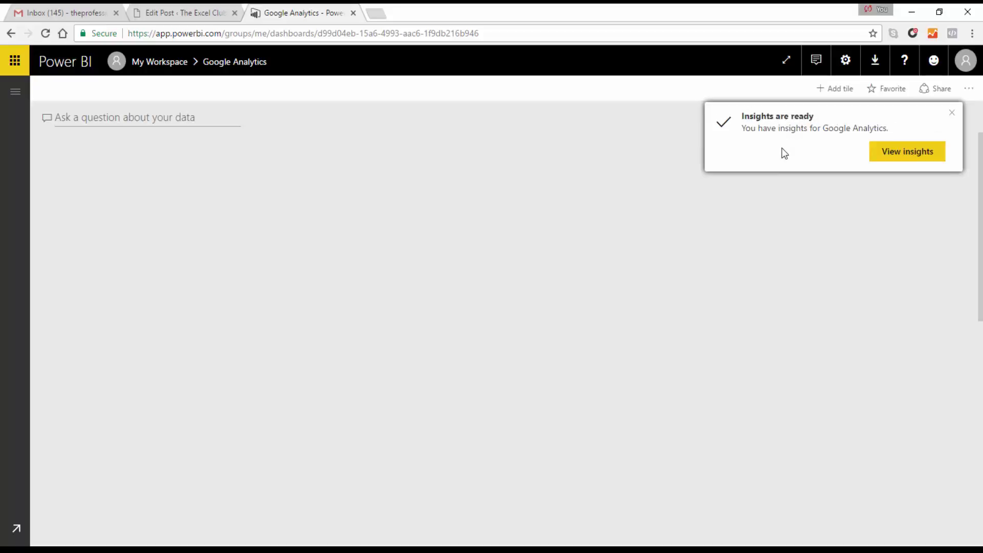
click(918, 156)
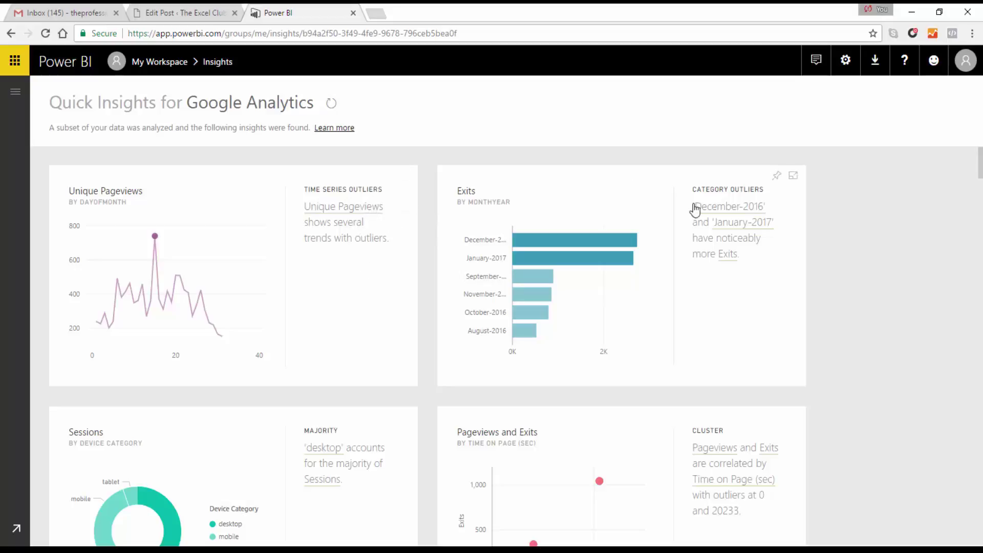
drag(980, 174, 980, 193)
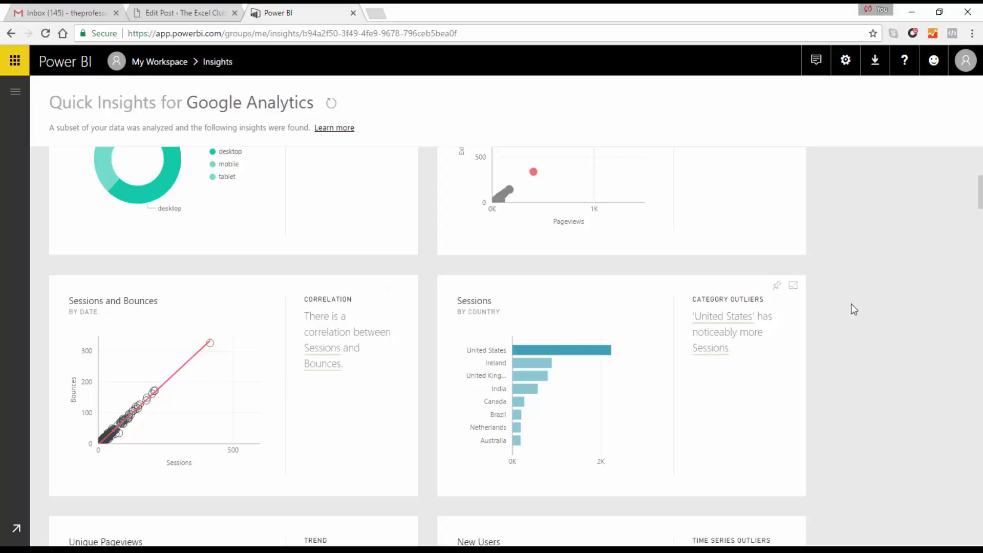
drag(981, 201, 980, 156)
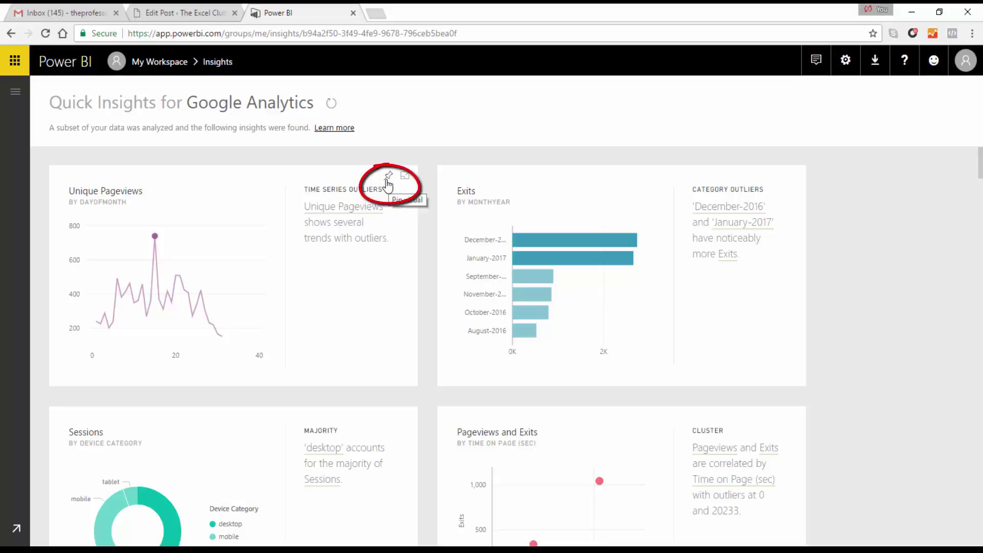
Open the Google Analytics dataset and examine the fields in its Calculations, Overview, Page Performance, Pages and Users tables
click(14, 95)
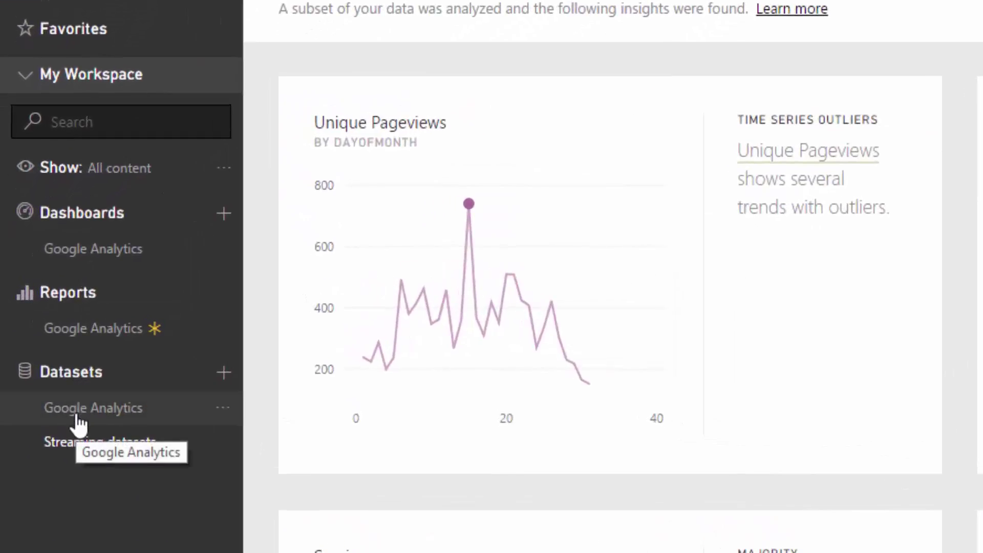
click(78, 418)
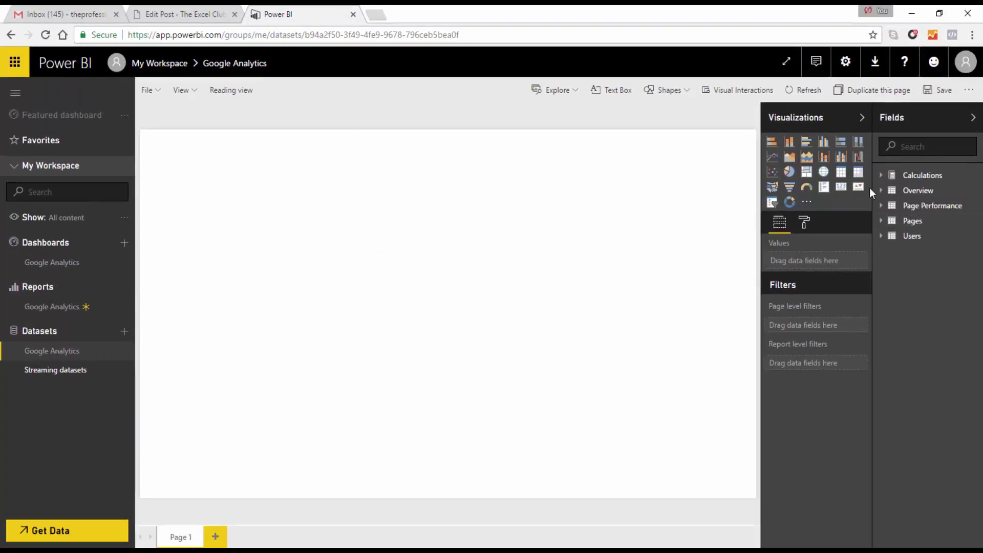
click(881, 237)
click(882, 220)
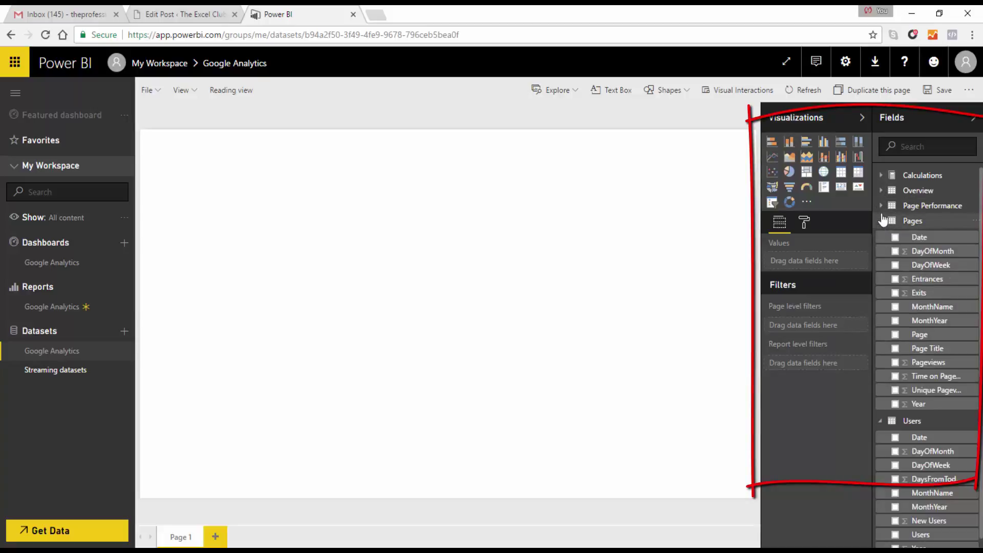
click(883, 205)
click(881, 191)
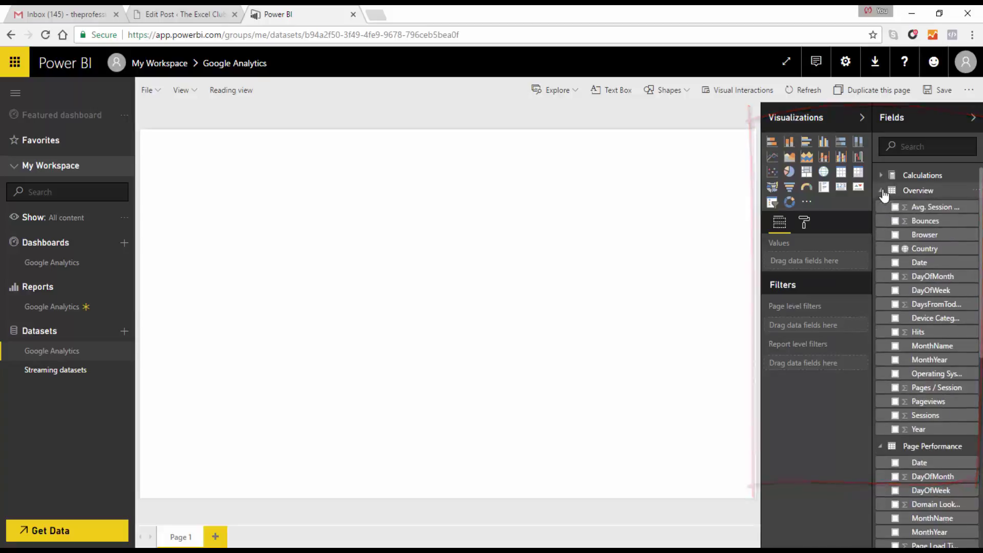
click(882, 176)
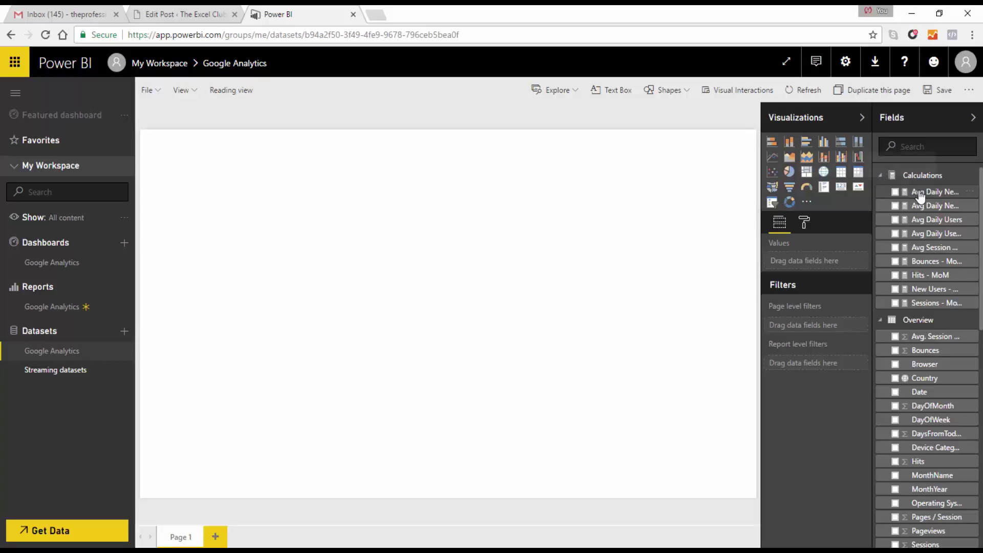
click(881, 175)
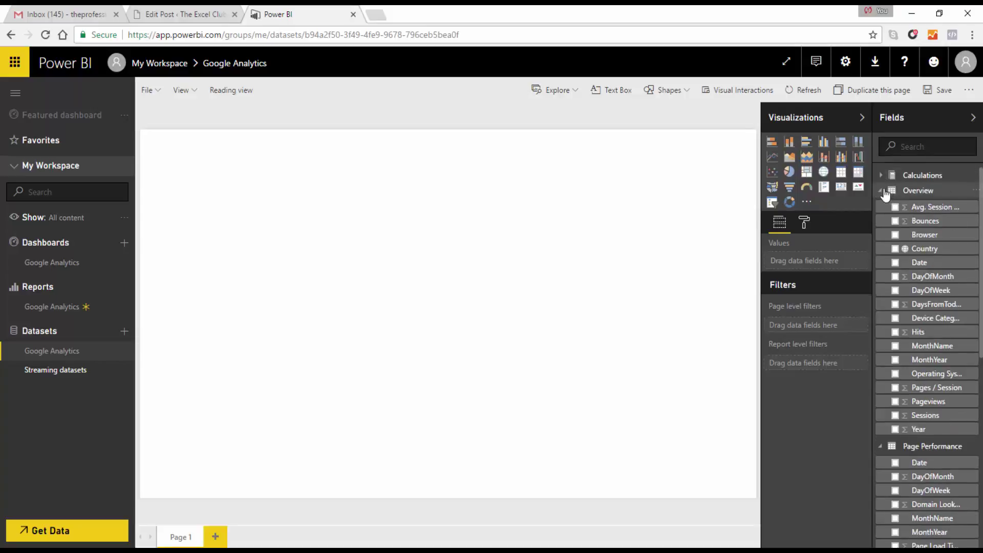
click(881, 190)
click(881, 205)
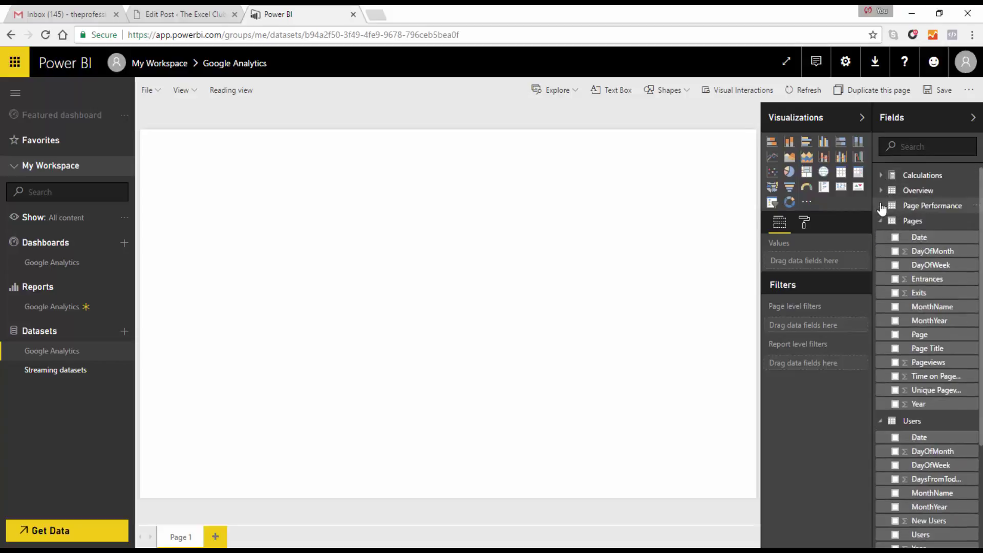
click(881, 221)
click(881, 237)
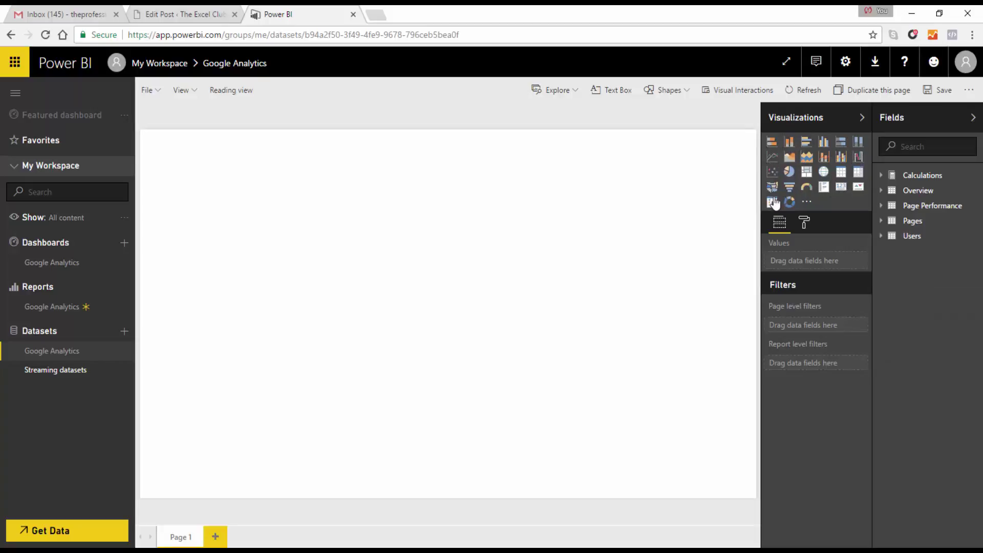
Open the Google Analytics report and view its System Usage and Total Users pages
click(66, 317)
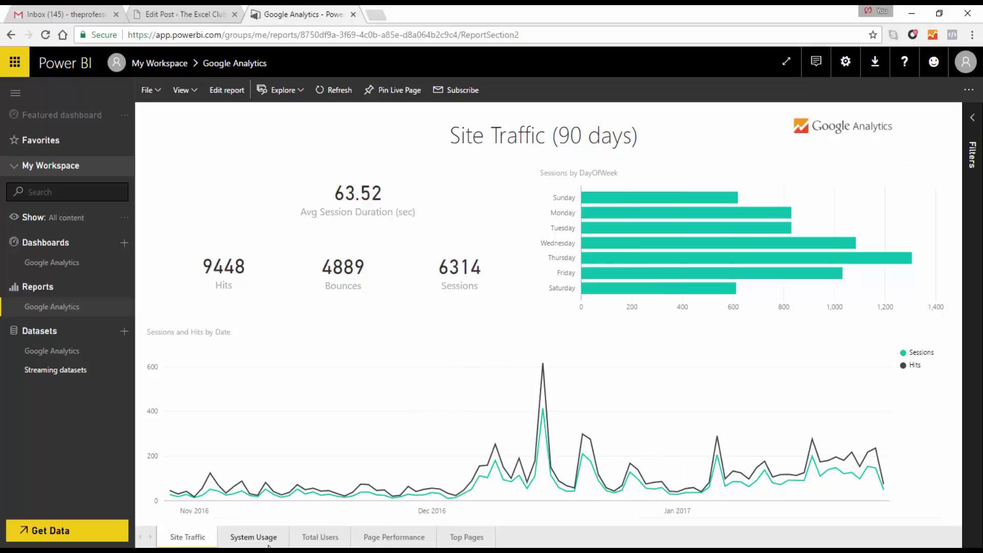
click(234, 541)
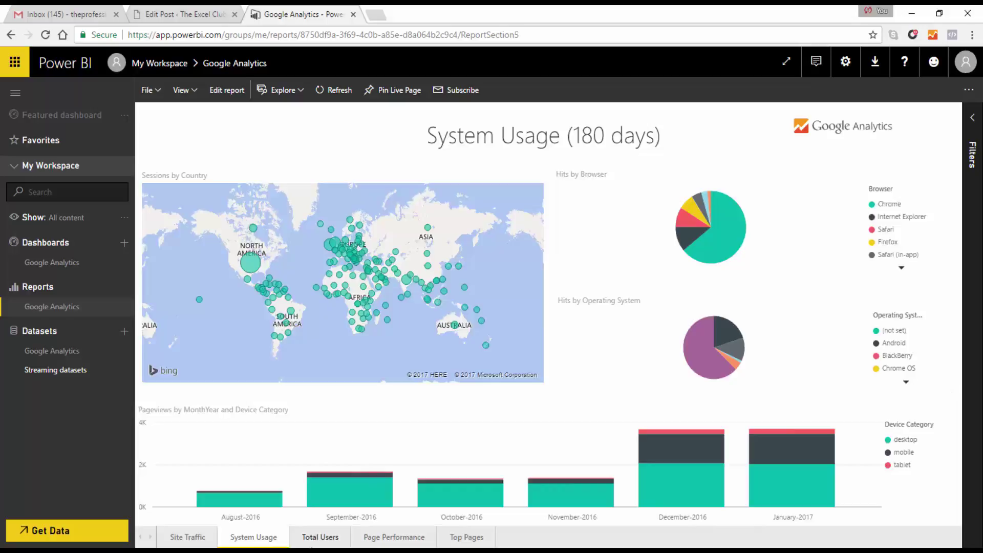
click(318, 538)
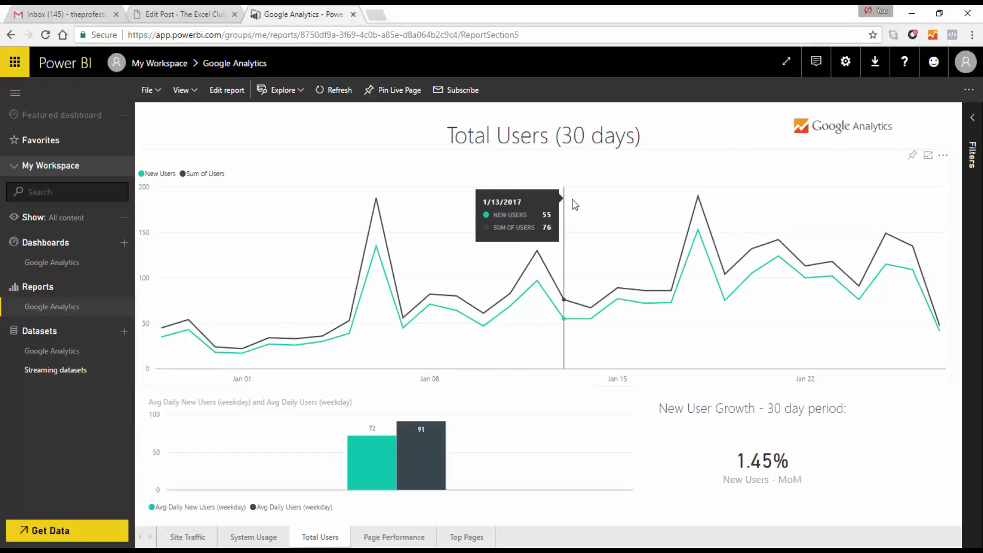
Highlight the Sum of Users line, the Avg Daily Users column and the Avg Daily New Users column one after another
click(378, 201)
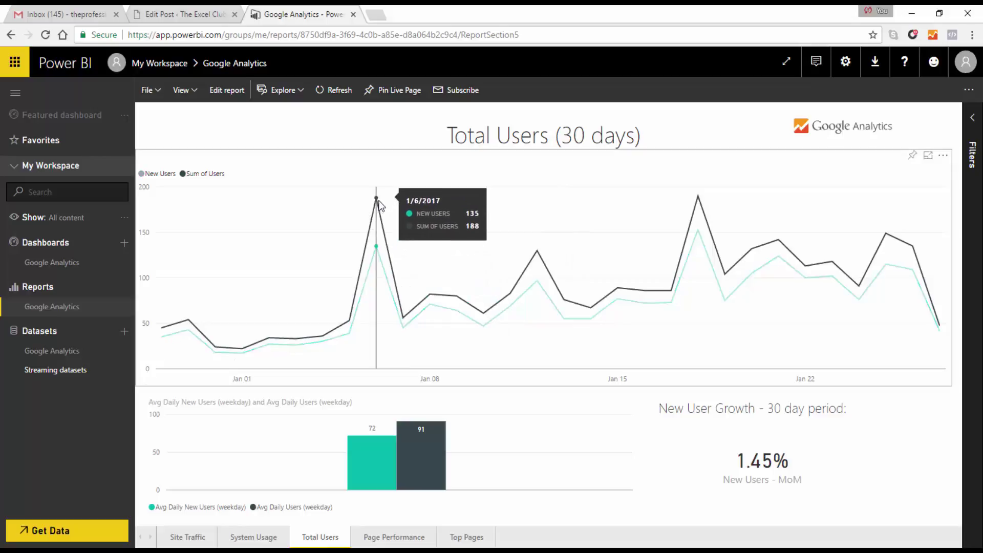
click(423, 454)
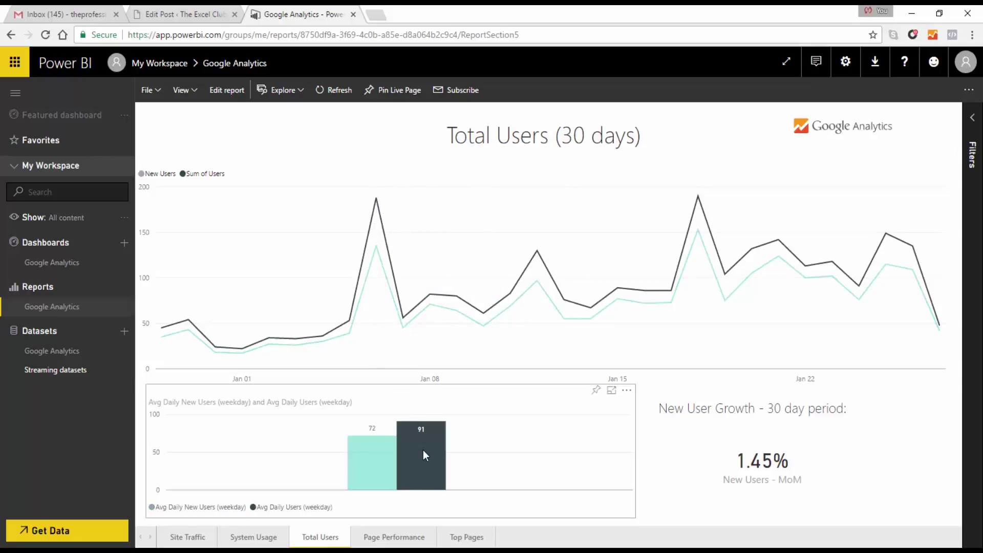
click(370, 464)
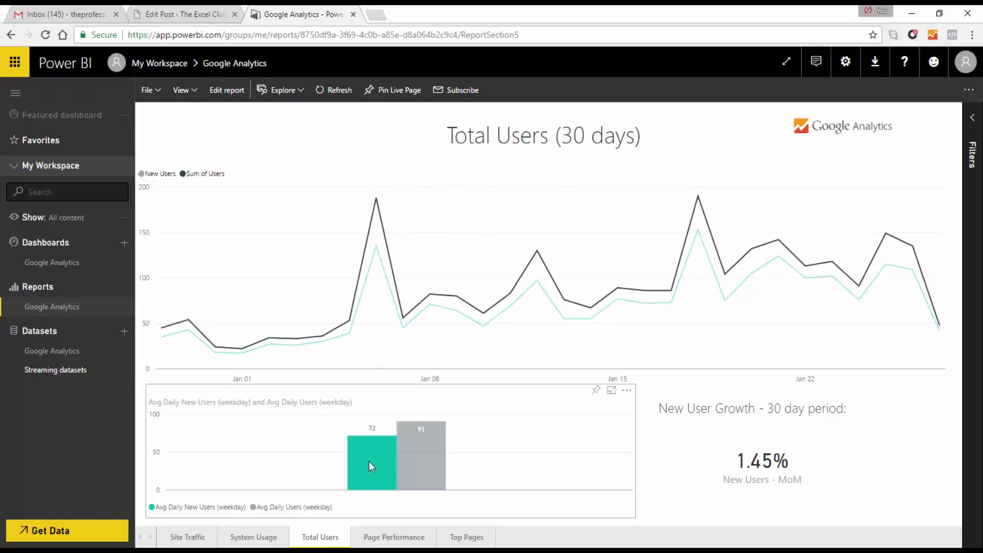
Return to the Site Traffic page and filter its visuals by Thursday in the Sessions by DayOfWeek chart
click(188, 536)
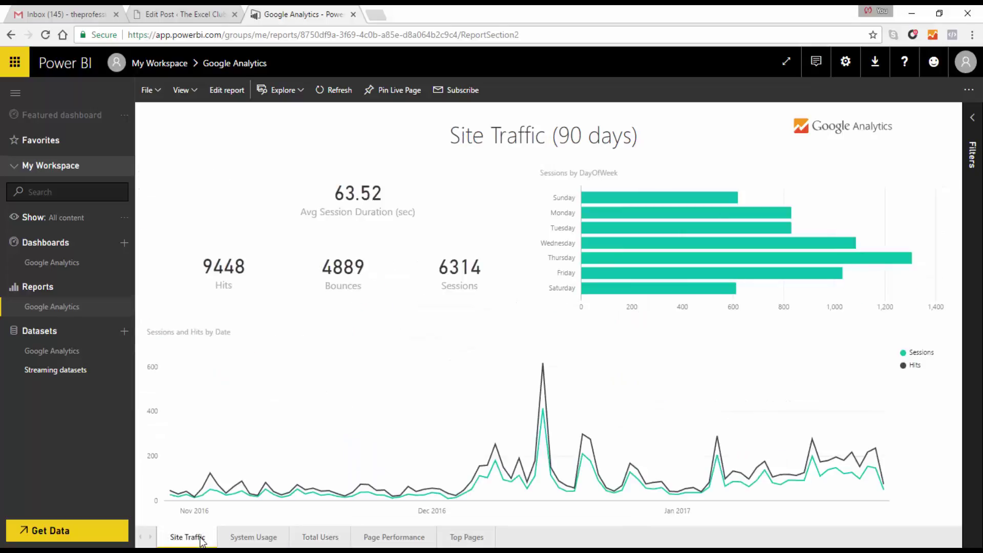
click(724, 258)
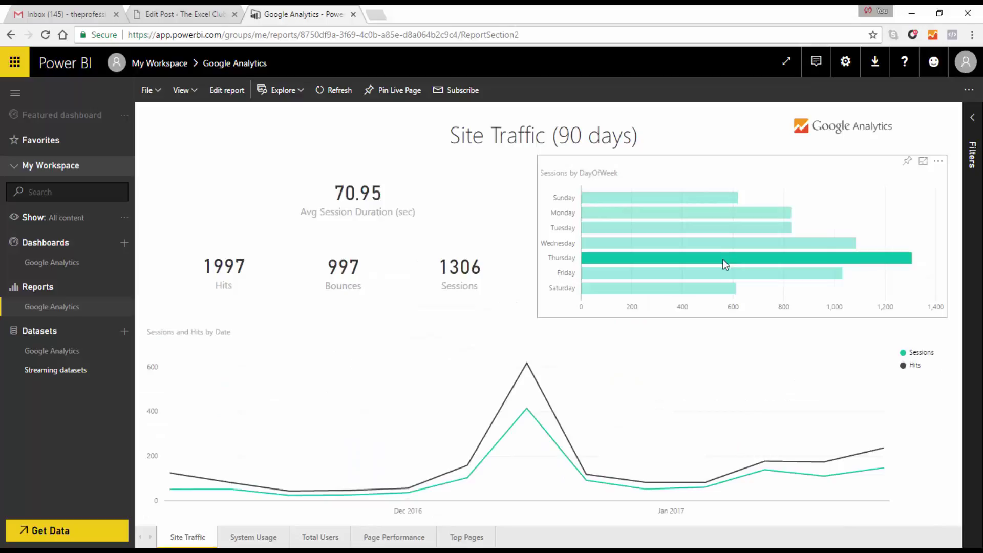
Filter the Site Traffic visuals by Friday in the Sessions by DayOfWeek chart and clear the day selection again
click(705, 275)
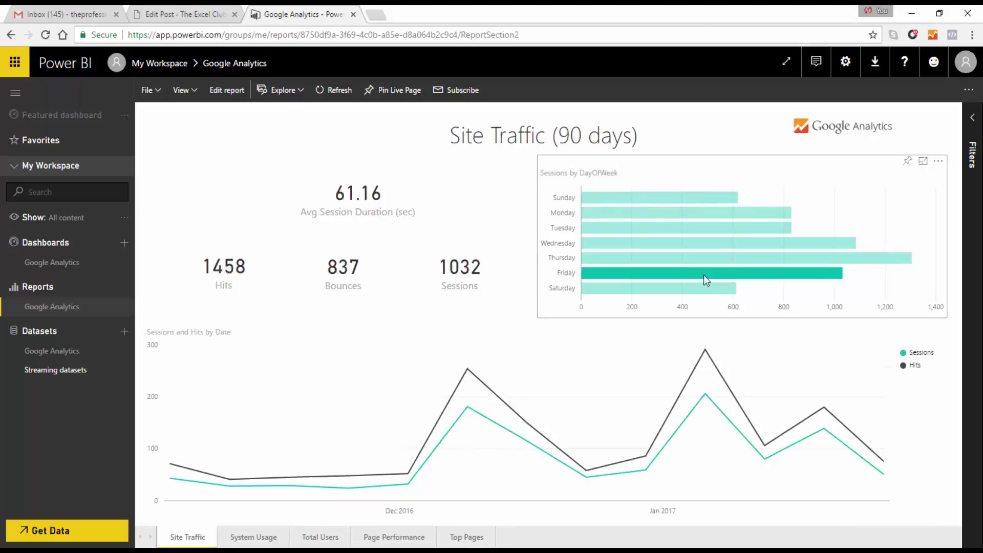
click(882, 205)
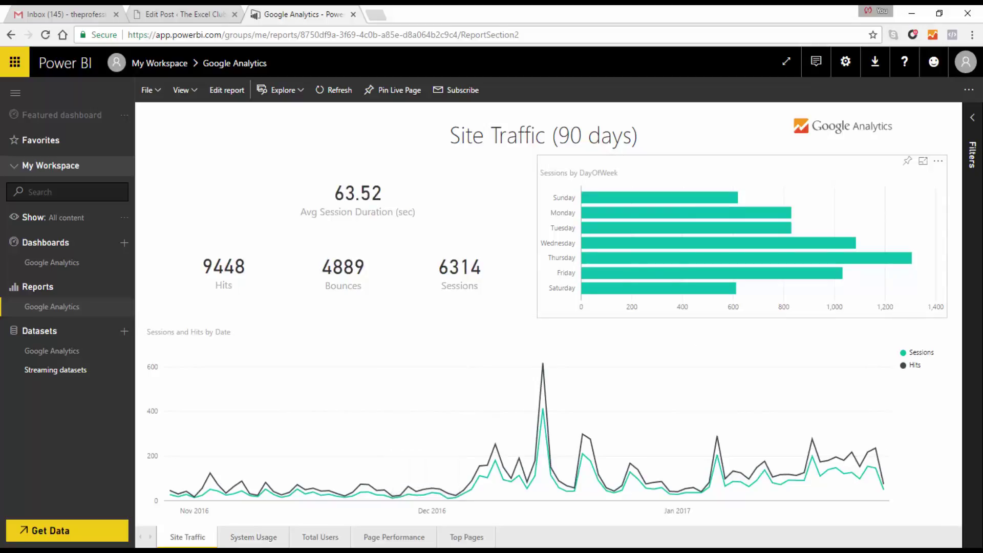
View the report's Page Performance and Top Pages pages, and go back through Page Performance to Total Users
click(381, 538)
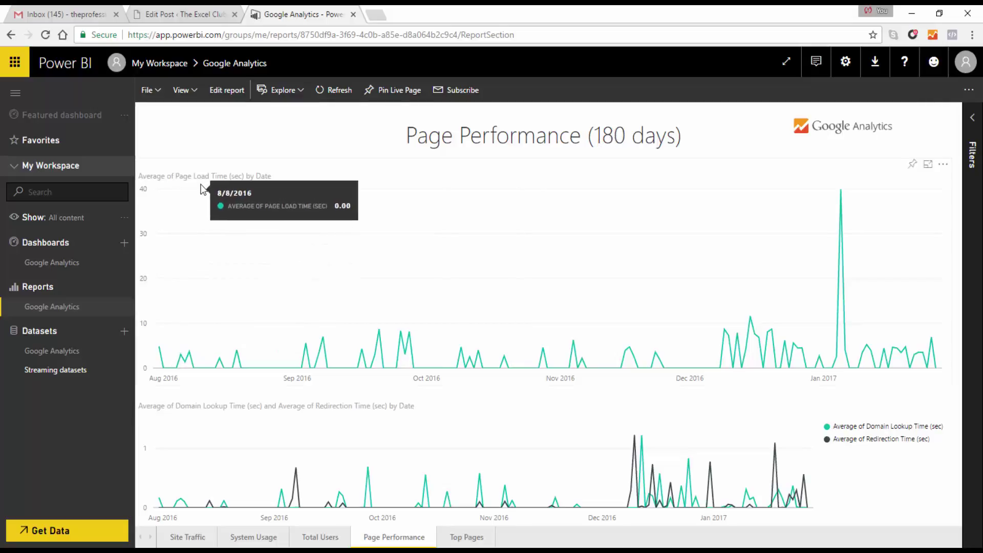
mouse_move(841, 198)
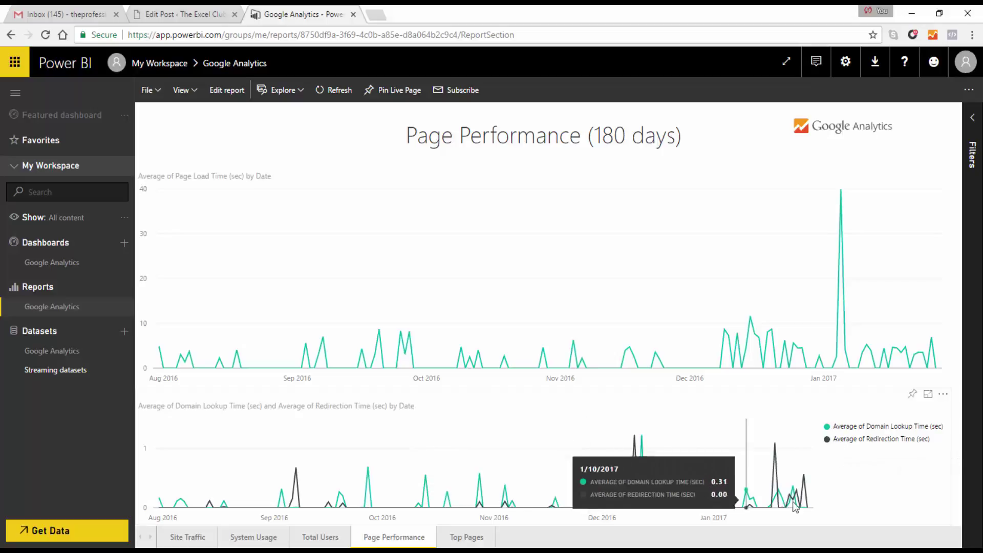
click(462, 544)
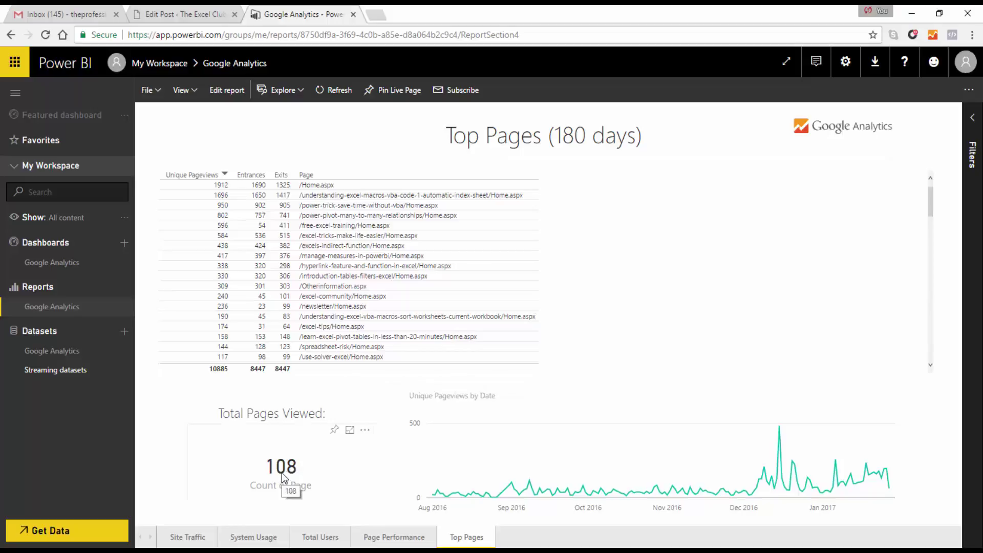
click(385, 536)
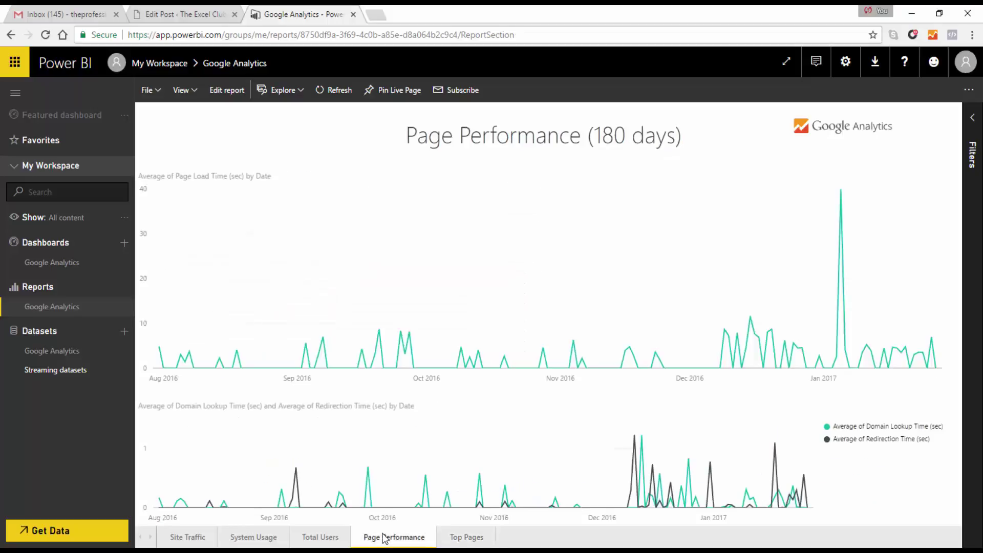
click(327, 542)
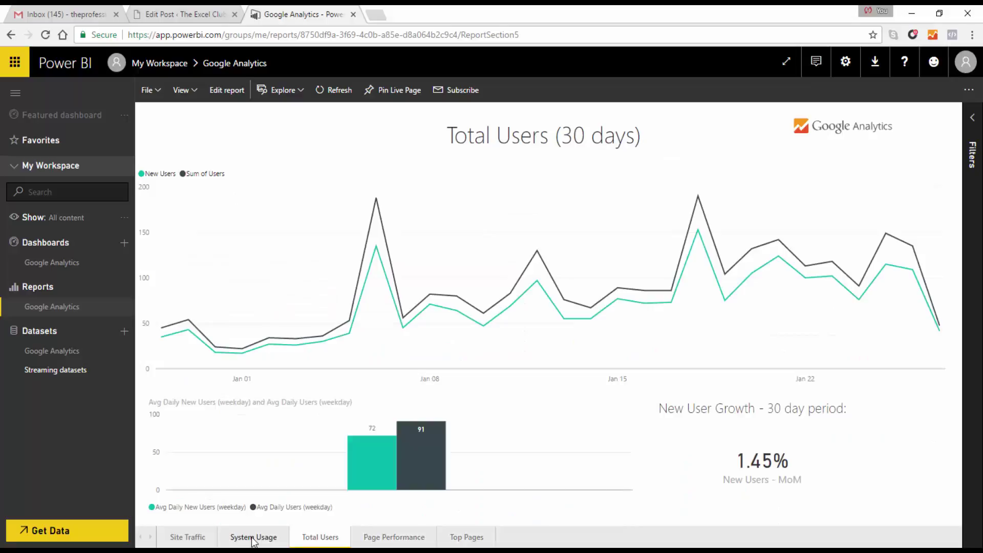
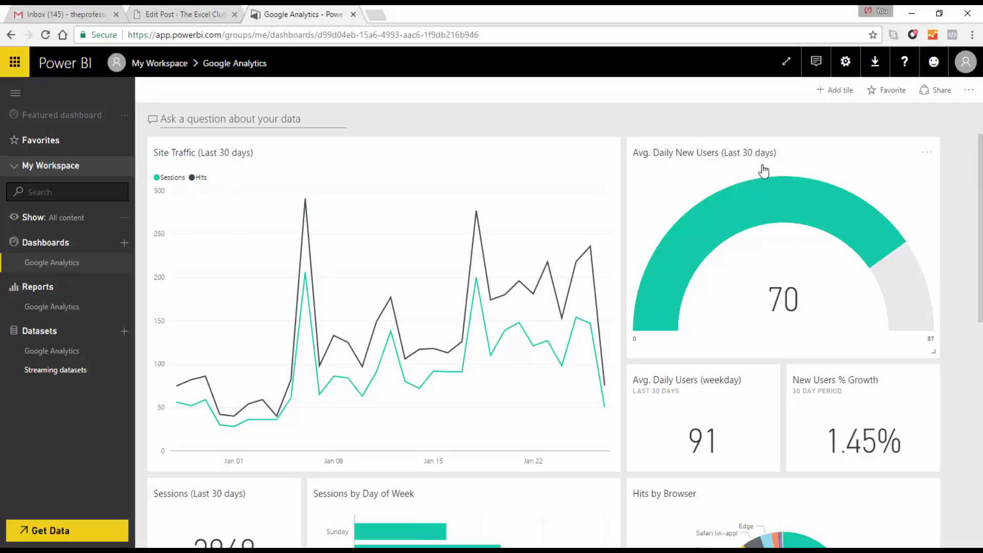
Review the Google Analytics dashboard's tiles, open the report behind the Sessions by Day of Week tile, and return to the dashboard
drag(981, 154, 981, 257)
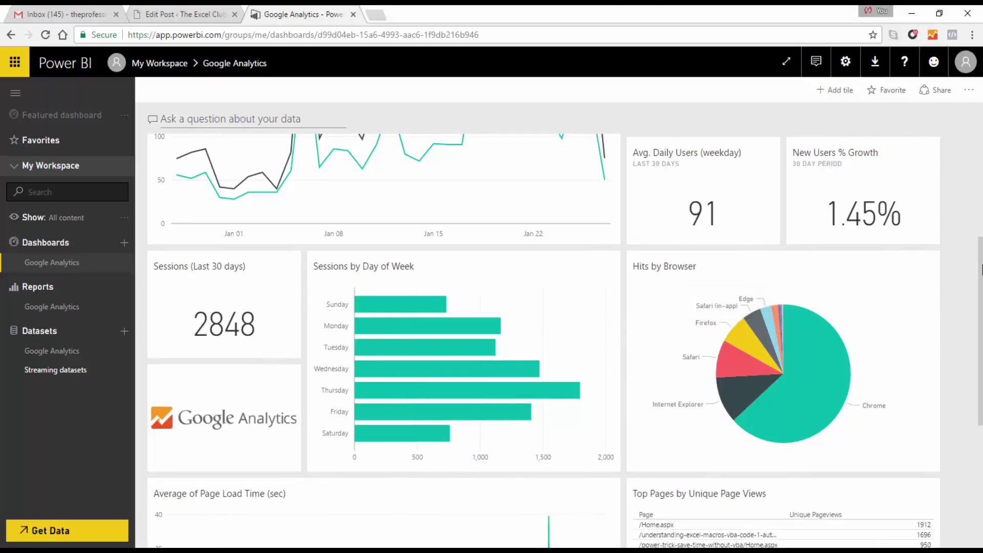
drag(982, 270, 967, 416)
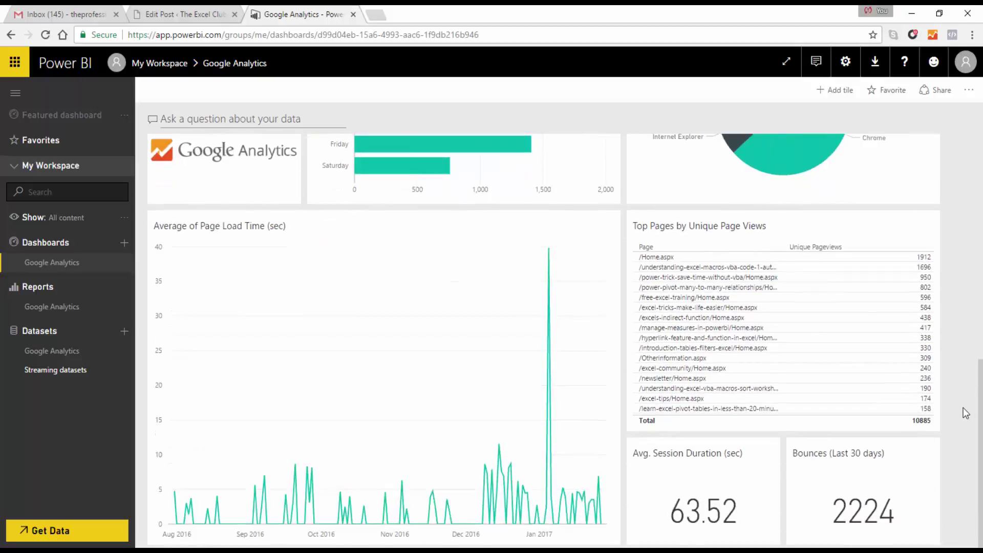
scroll(955, 117, up, 8)
scroll(956, 117, down, 3)
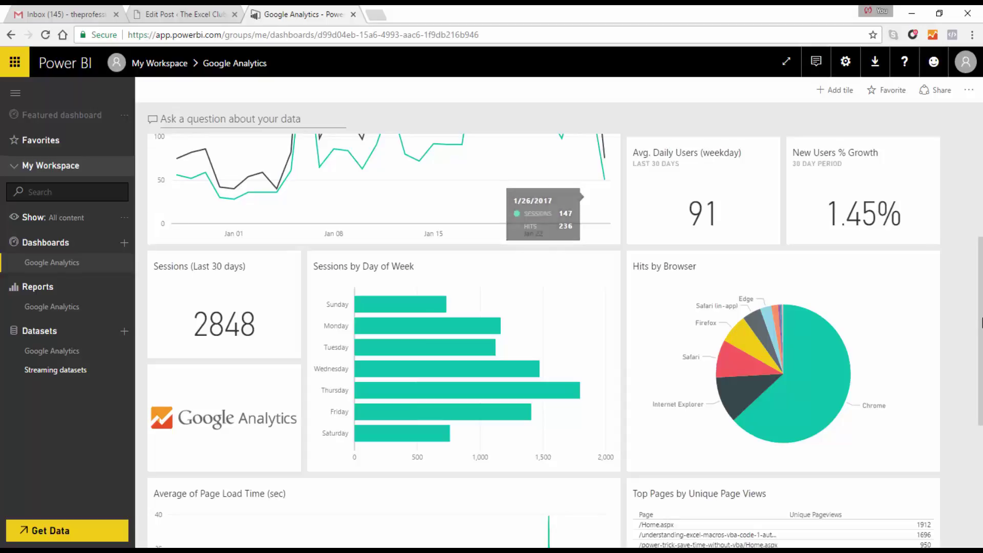
scroll(981, 322, up, 4)
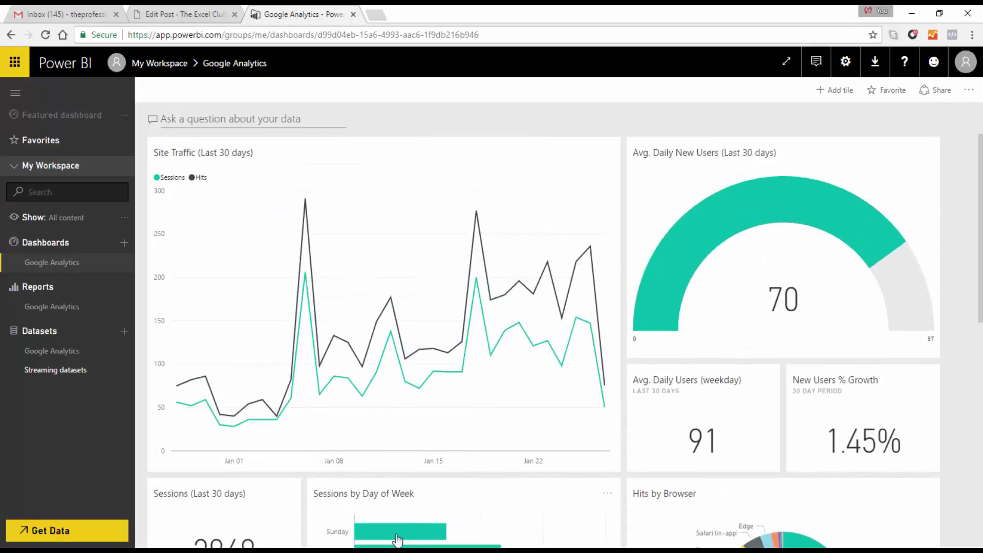
click(397, 538)
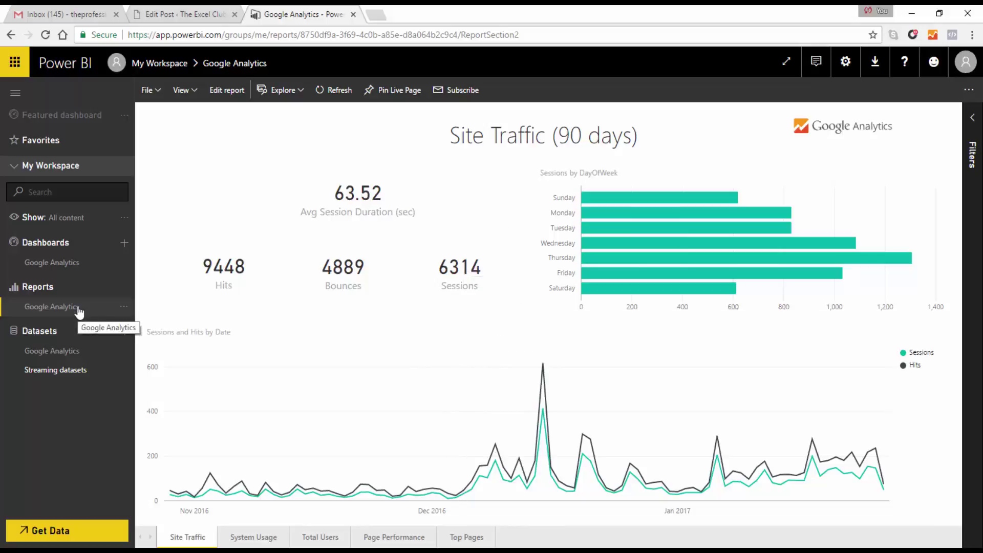
click(67, 264)
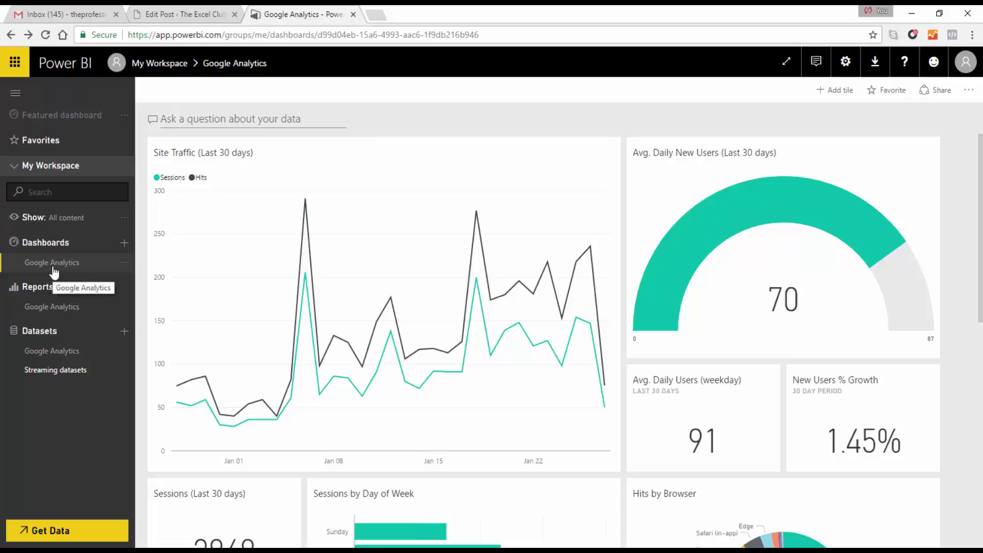
Open the Google Analytics dataset again and look through the fields of its Calculations table
click(75, 353)
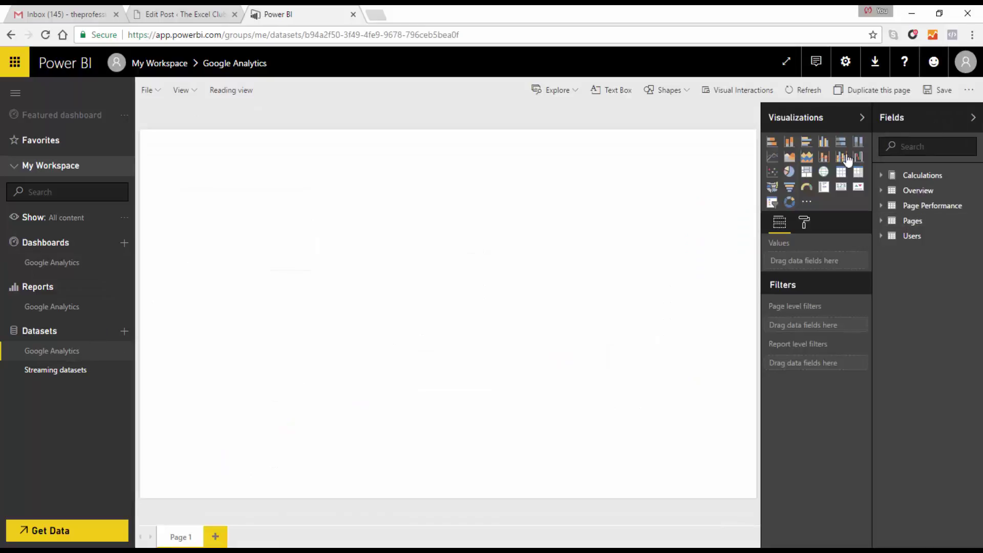
click(880, 176)
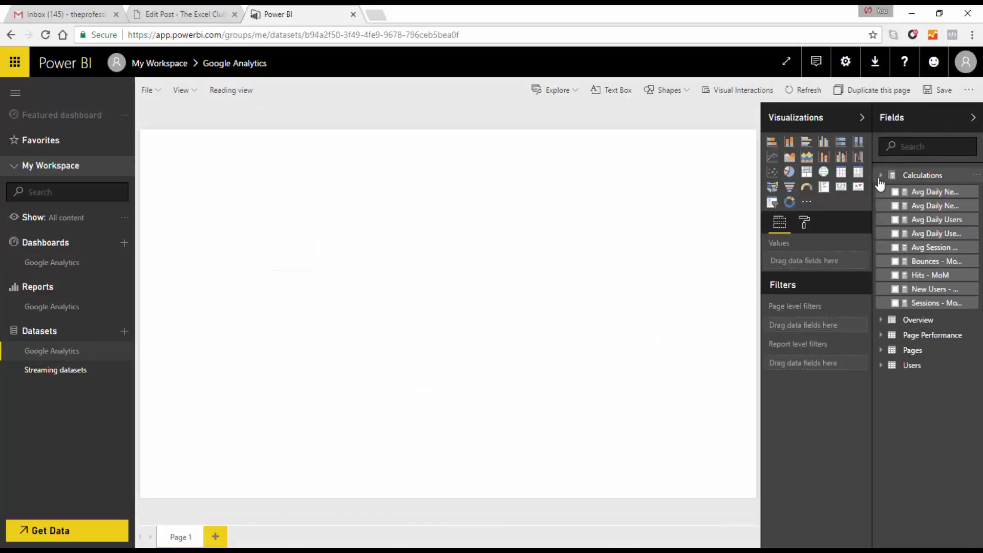
click(881, 175)
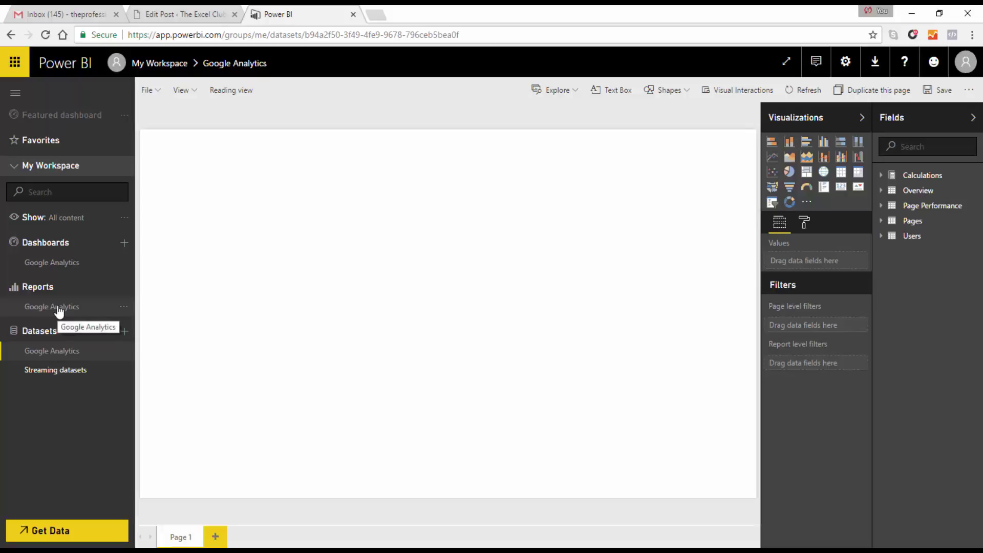
Get the MailChimp content pack from the online services library and connect it to import its data
click(60, 531)
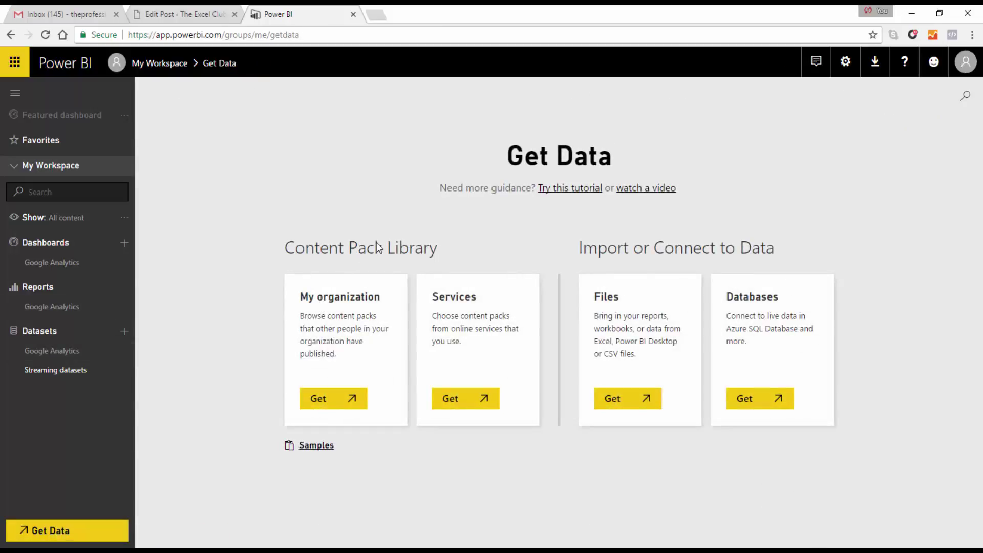
click(463, 409)
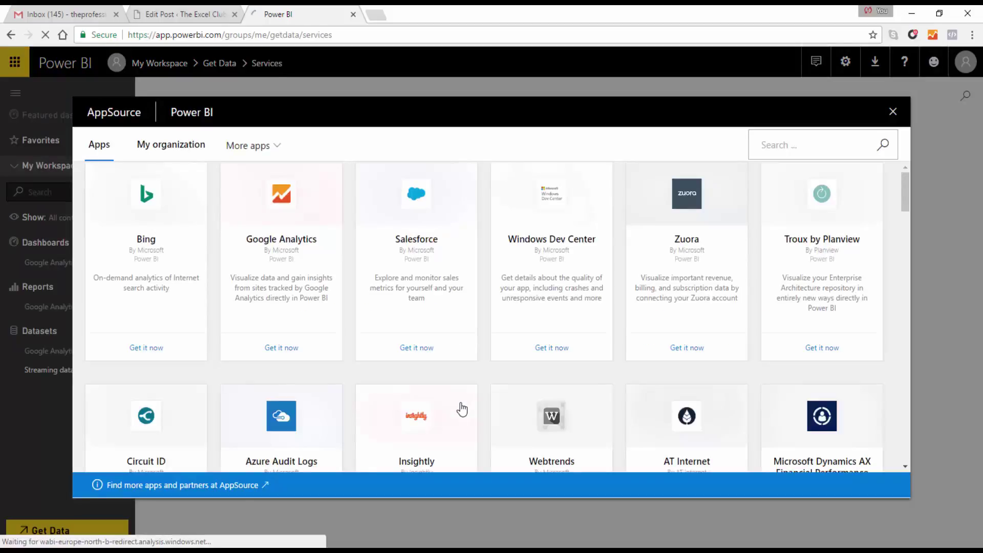
scroll(903, 215, down, 5)
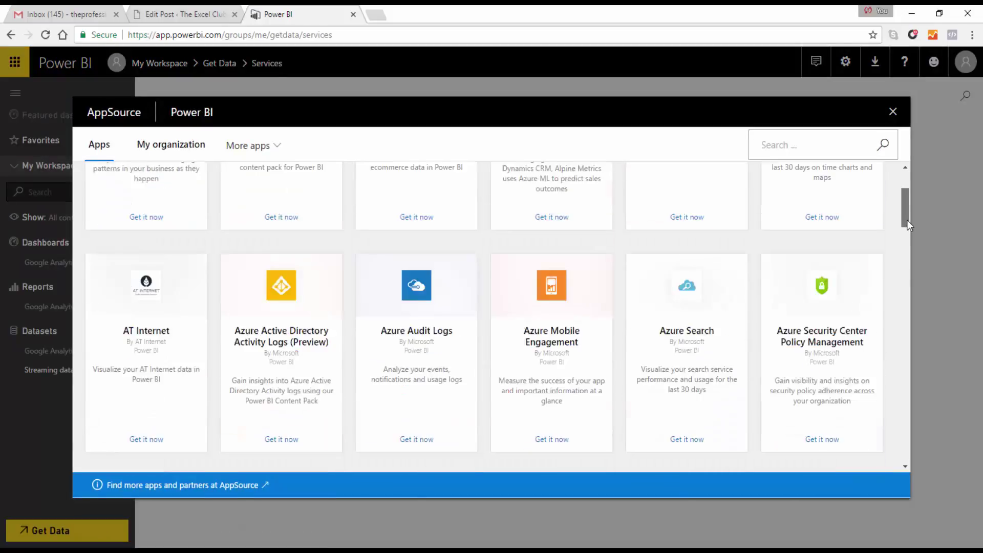
scroll(907, 272, down, 10)
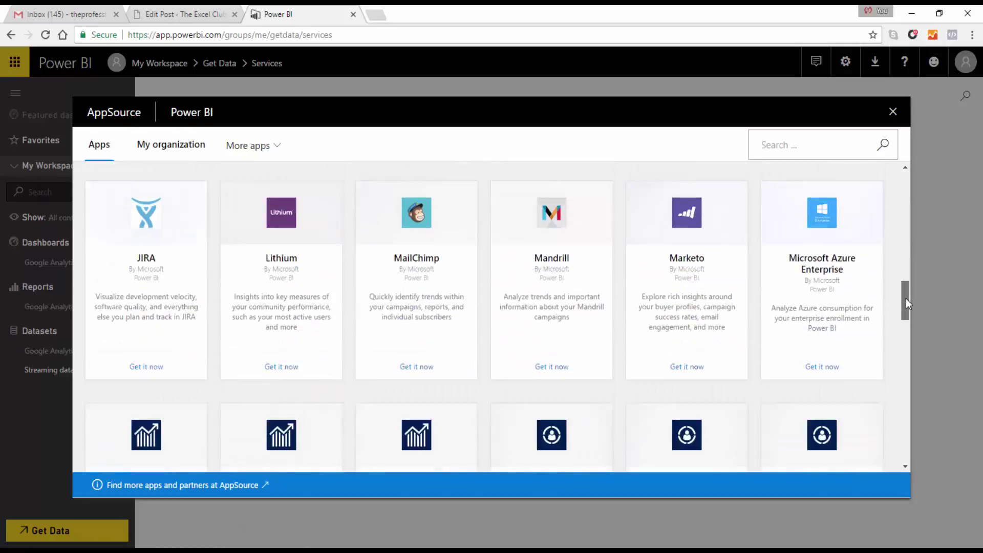
click(416, 286)
click(151, 308)
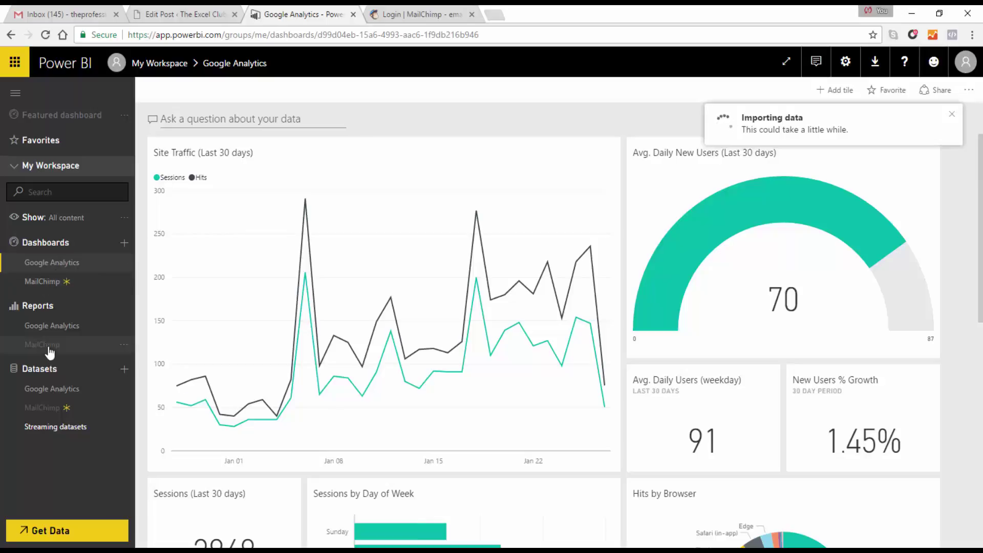
Open the MailChimp dataset, look through its Abuse Reports and Campaigns tables, and collapse the field list
click(51, 411)
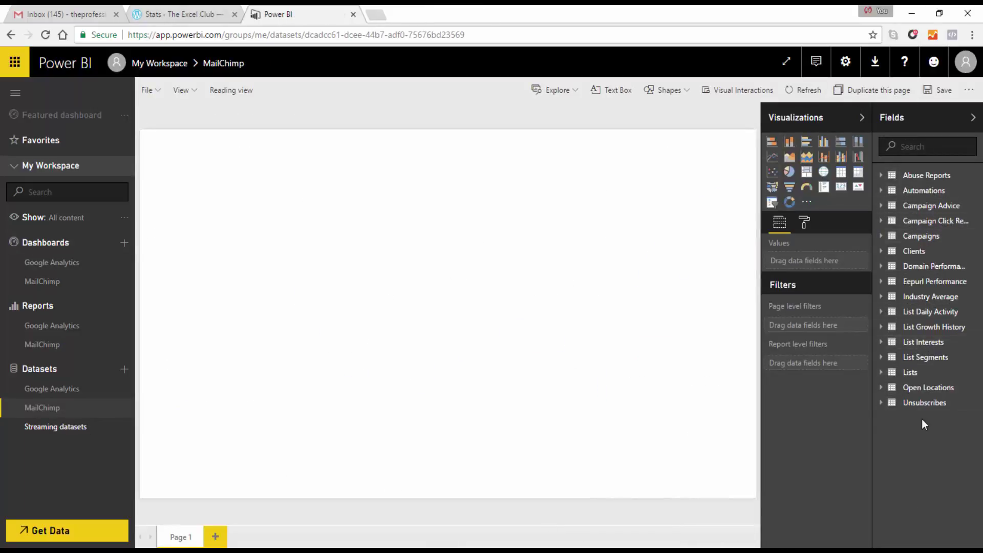
click(881, 175)
click(881, 176)
click(882, 237)
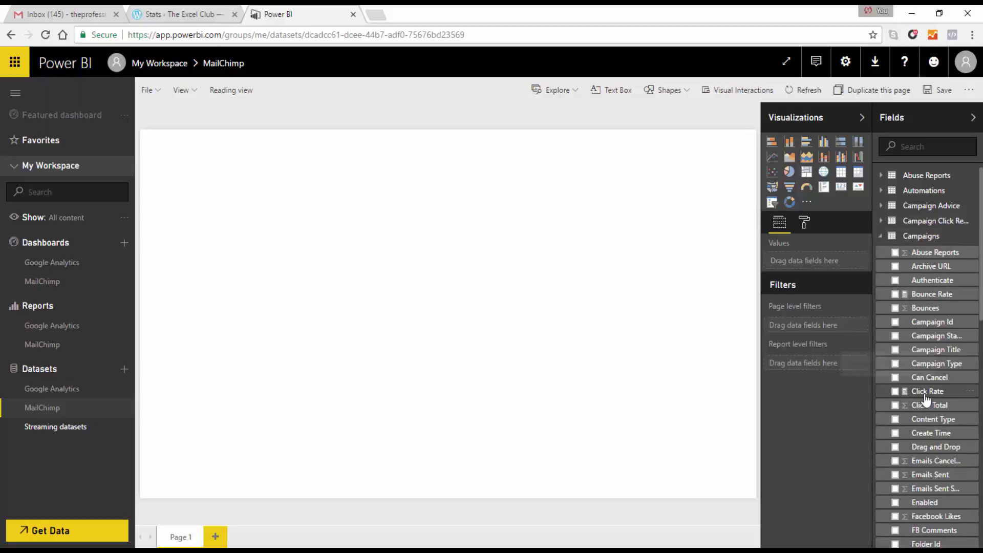
click(973, 118)
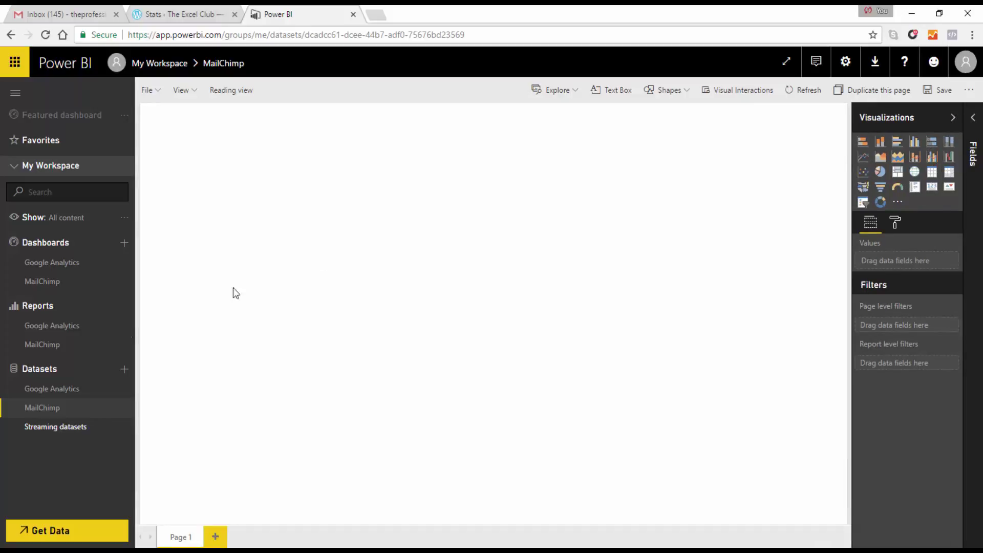
Open the MailChimp report on its Campaign Overview page and show the Filters pane
click(44, 353)
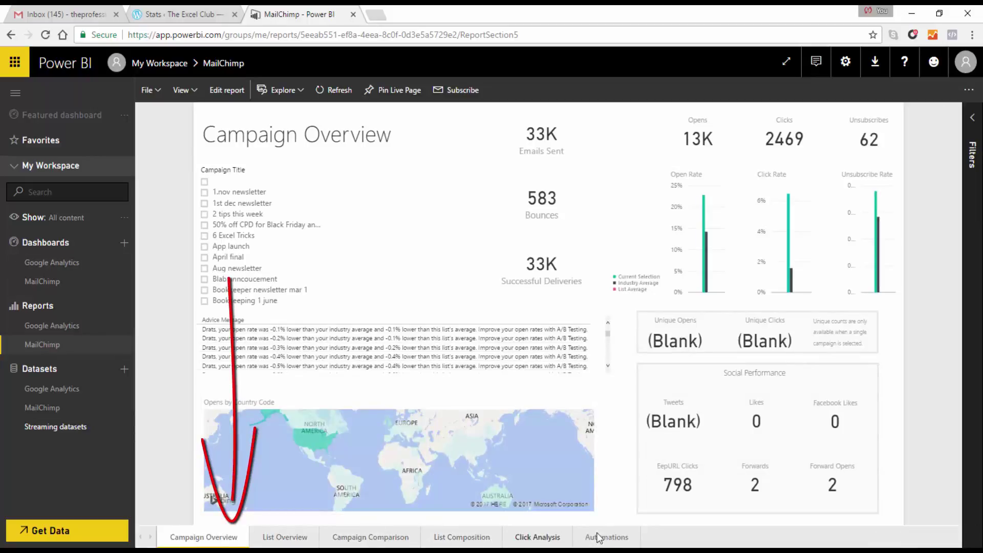
click(973, 122)
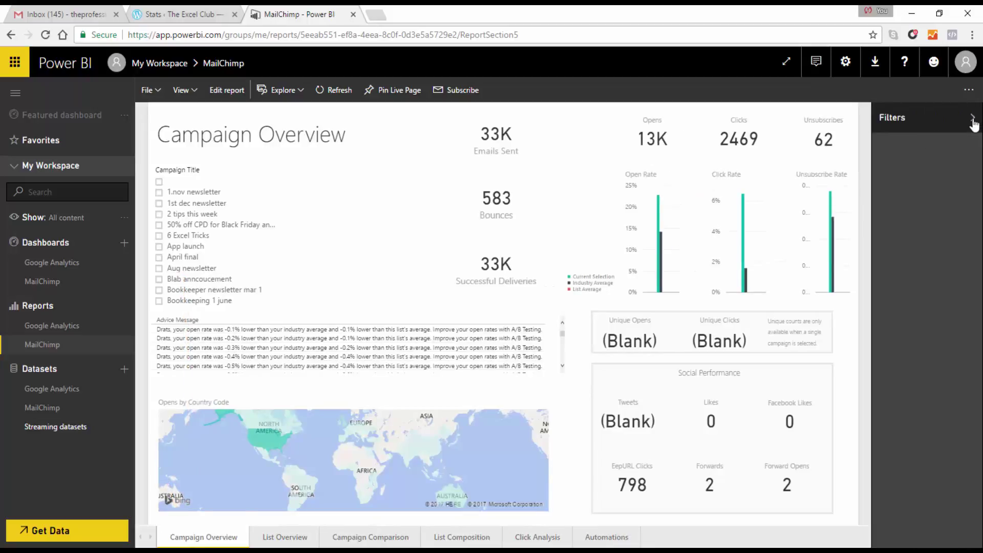
click(973, 123)
click(973, 122)
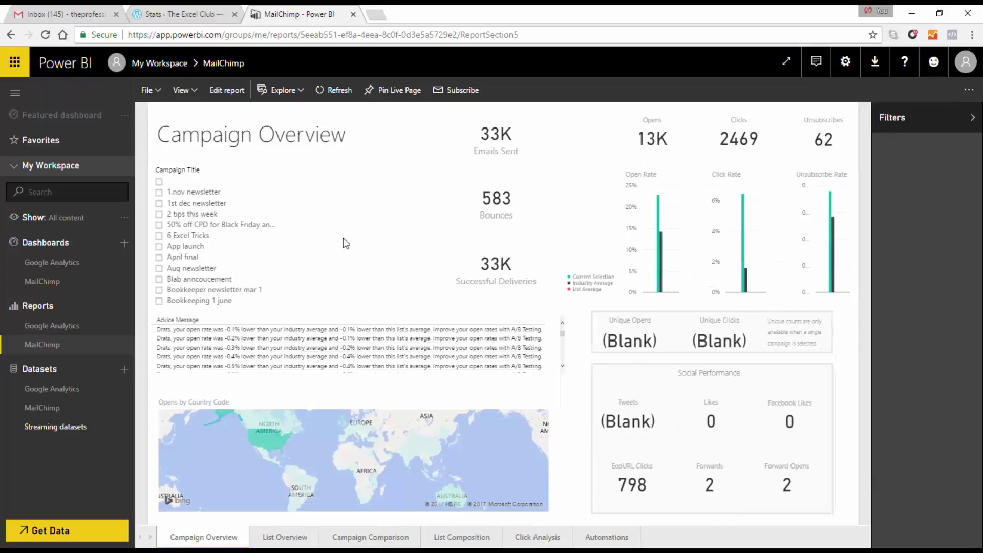
Switch the MailChimp report to editing and add a report-level filter on the Lists table's Name field limited to The Excel Club
click(235, 90)
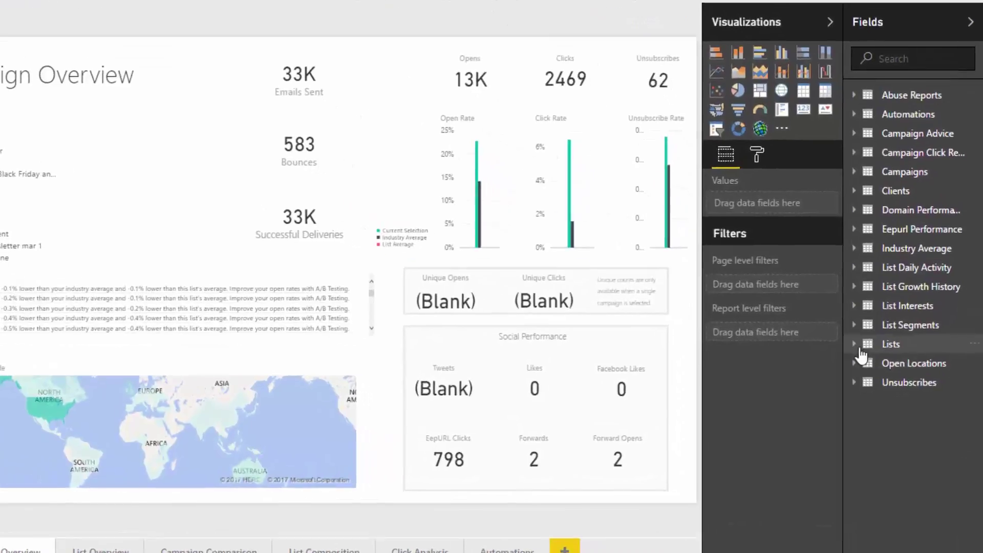
click(873, 363)
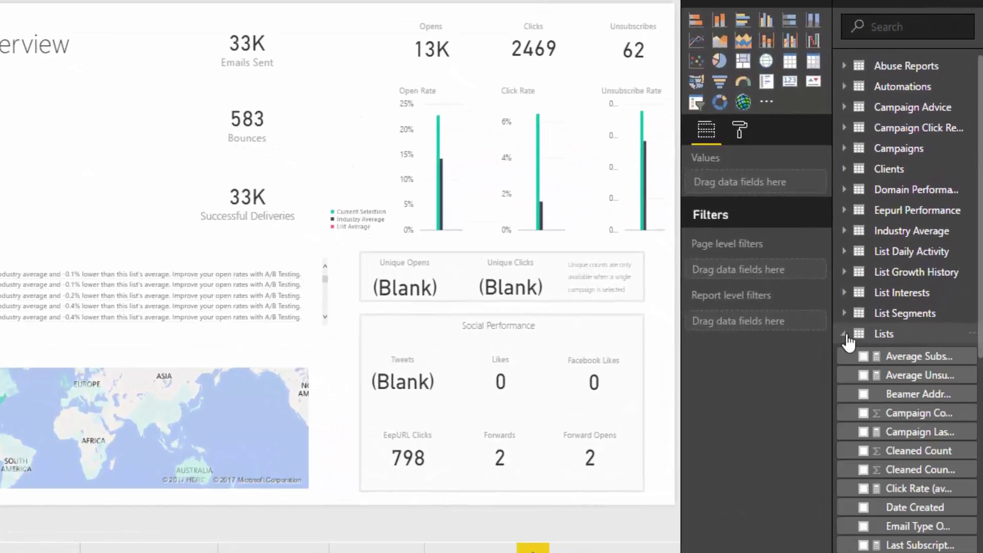
scroll(896, 412, down, 5)
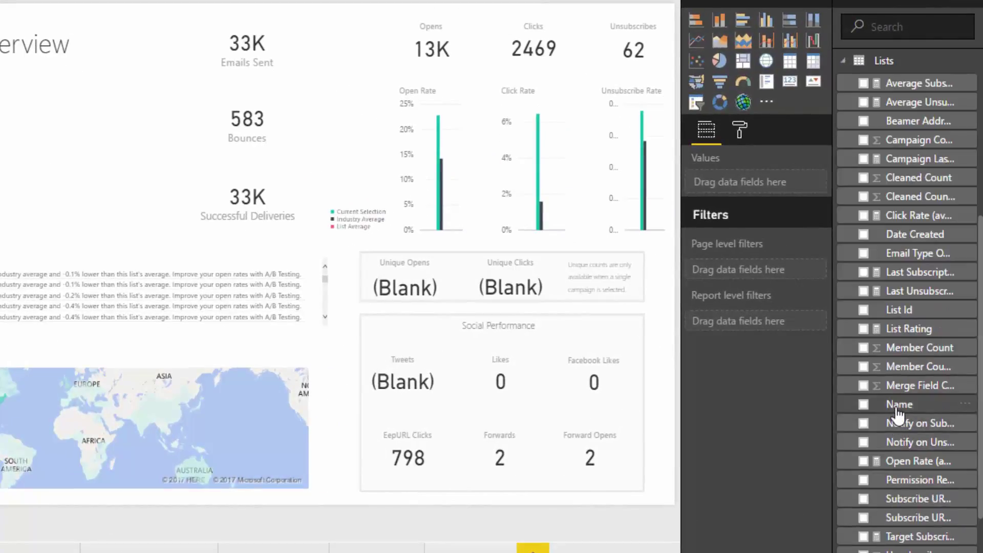
drag(896, 412, 759, 327)
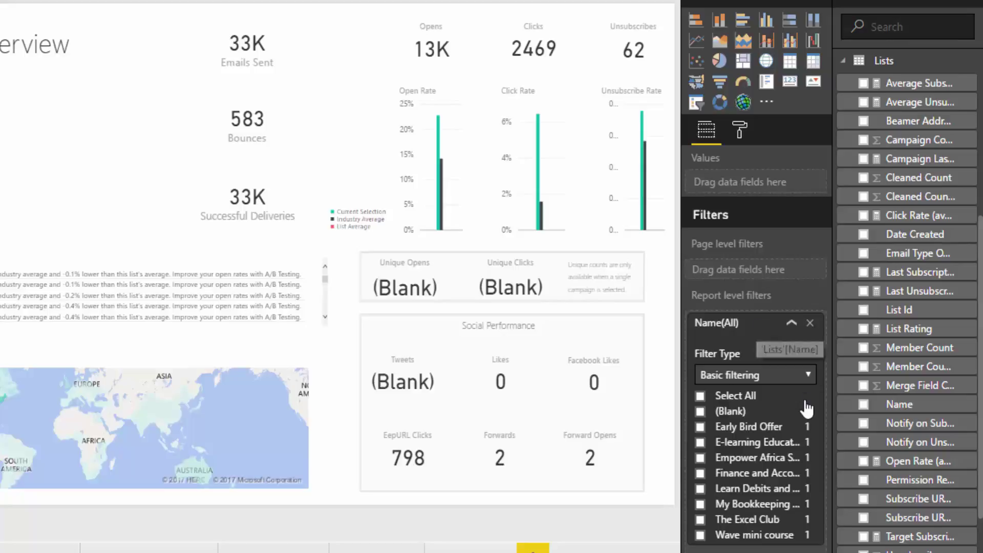
click(700, 519)
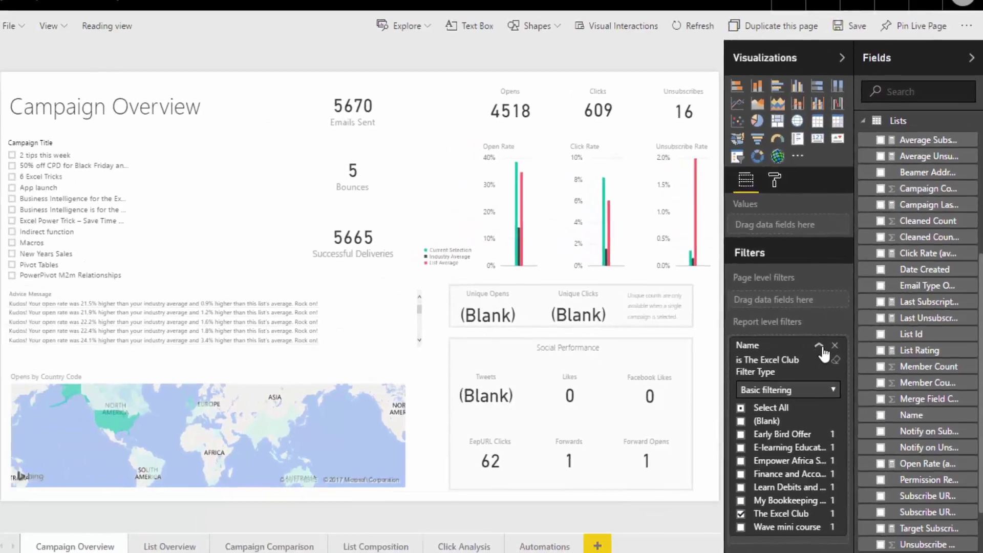
click(820, 347)
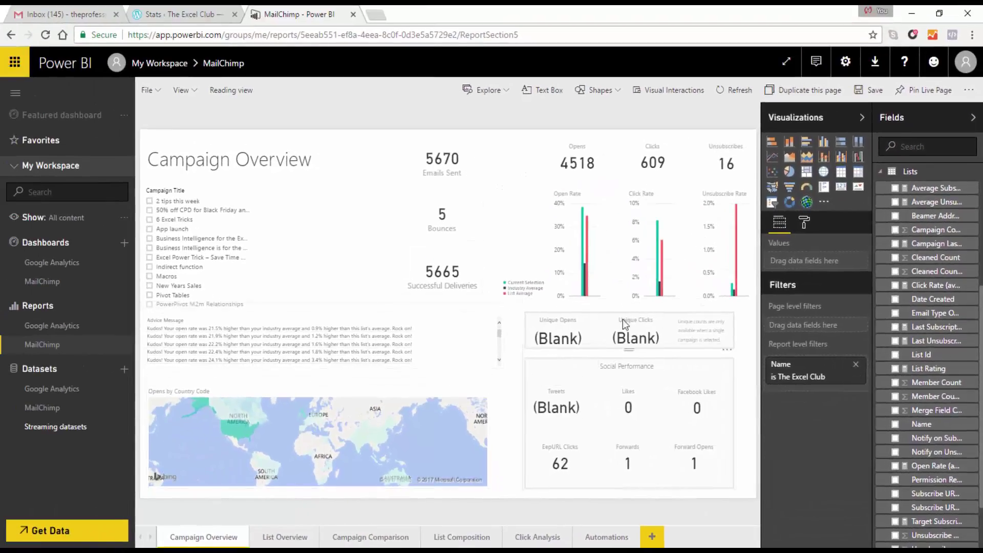
Widen the Campaign Title slicer on the Campaign Overview page so the full campaign titles fit
click(251, 232)
drag(254, 239, 369, 235)
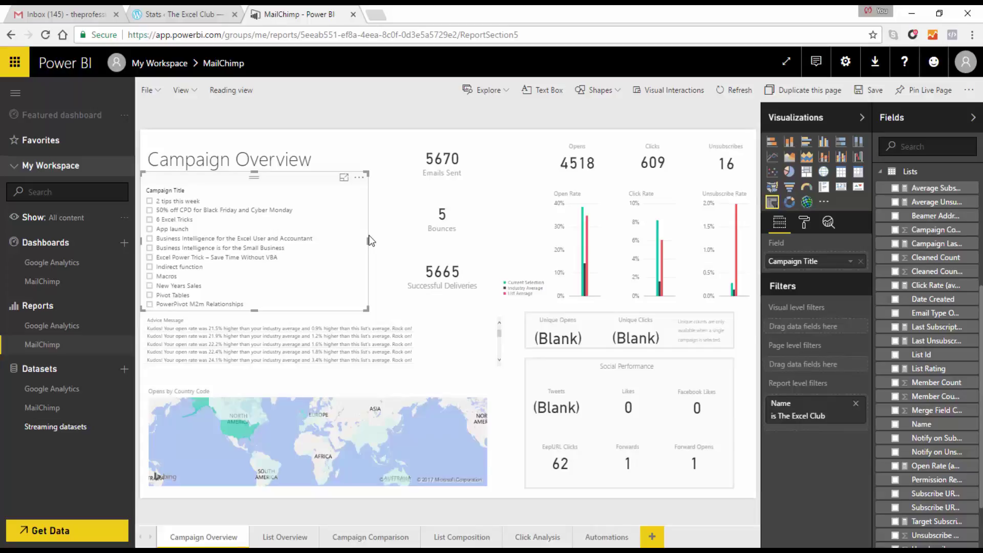
Deselect the resized slicer and filter the Campaign Overview page to the PowerPivot M2m Relationships campaign
click(369, 235)
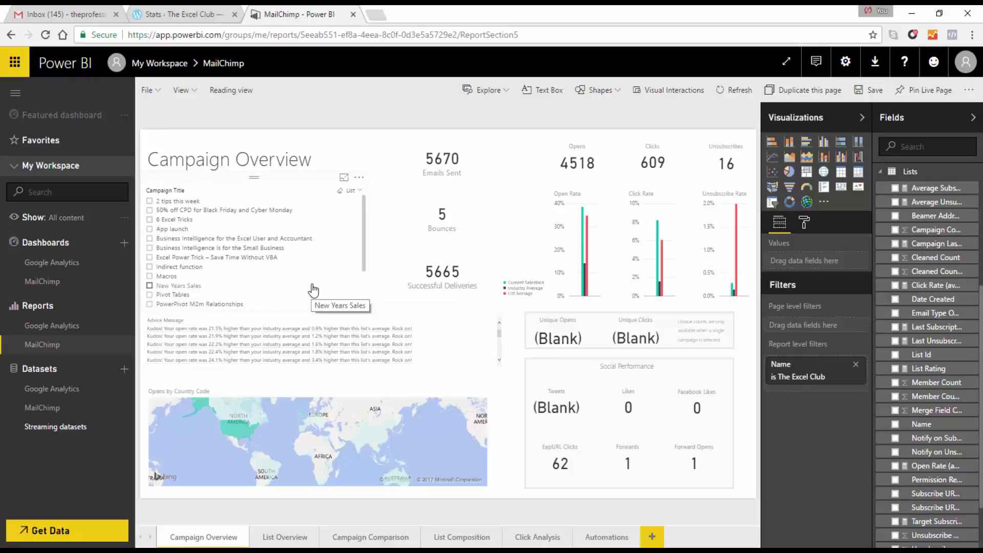
click(149, 306)
click(149, 304)
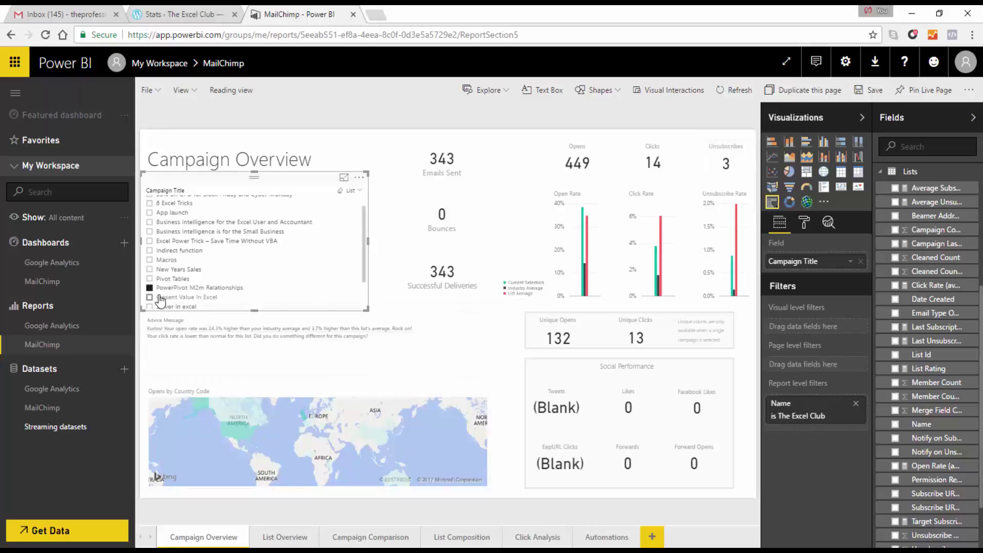
Review the List Overview page, and on Campaign Comparison try the slicer with the Pivot Tables campaign and clear that selection
click(277, 537)
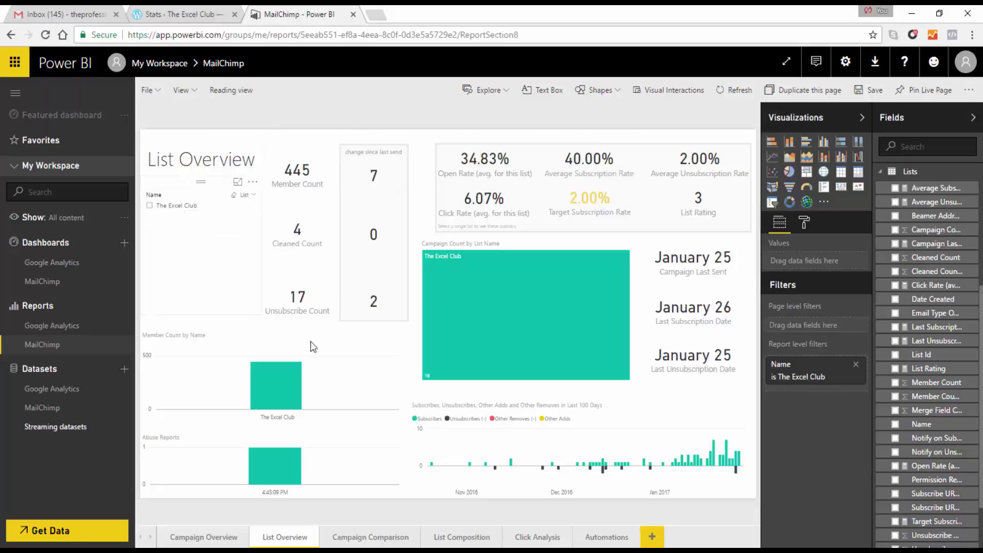
mouse_move(435, 311)
click(374, 538)
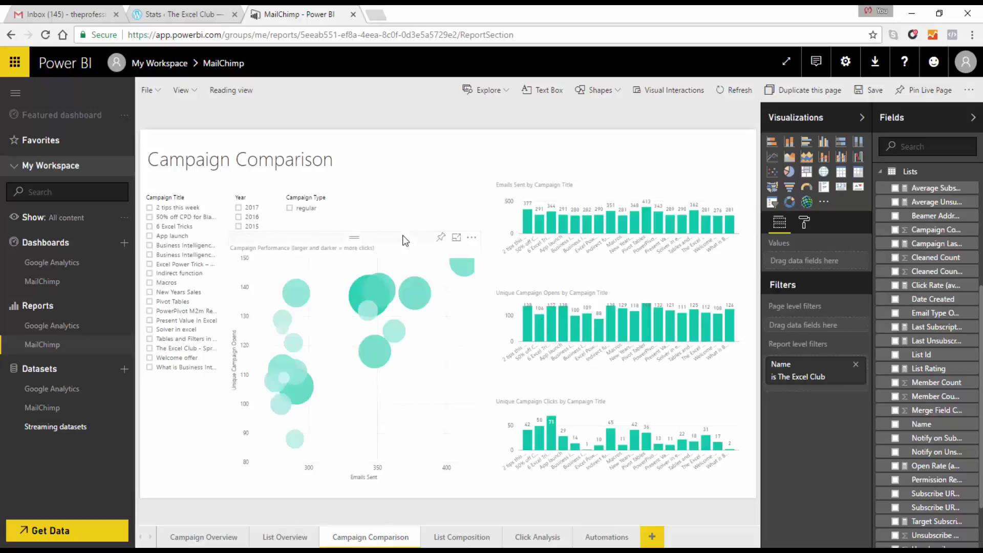
click(149, 329)
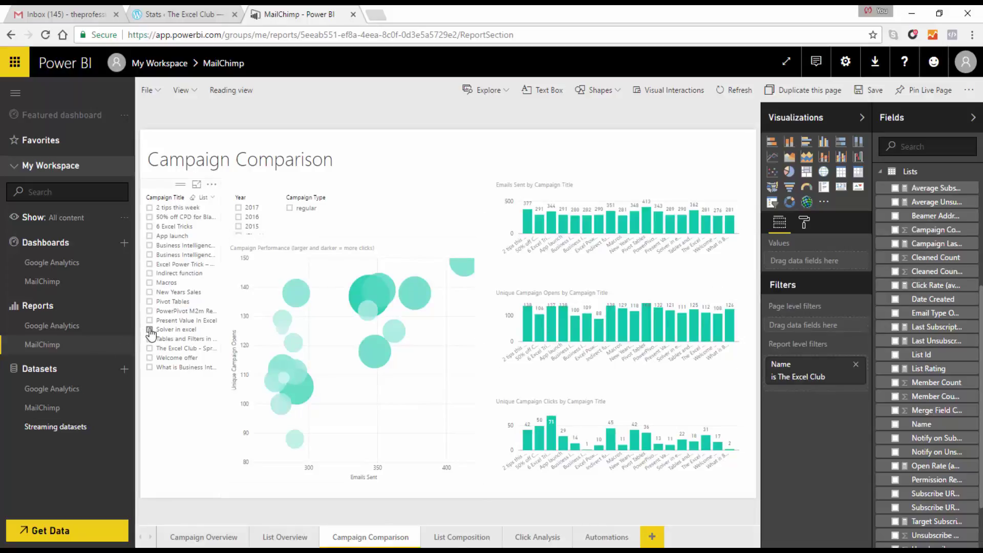
click(150, 302)
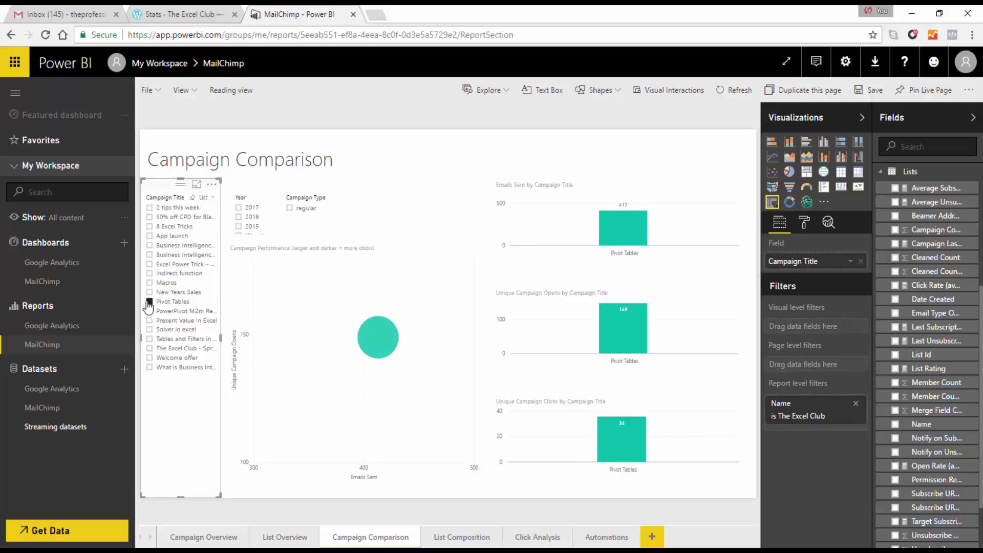
click(192, 200)
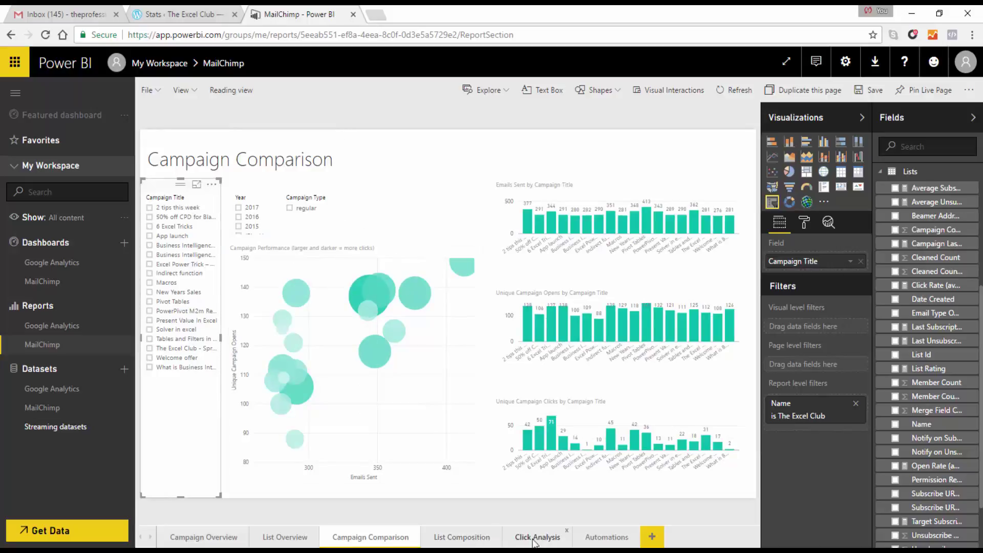
Open the List Composition page and examine the Members by Client pie and the subscriber interest treemap
click(470, 538)
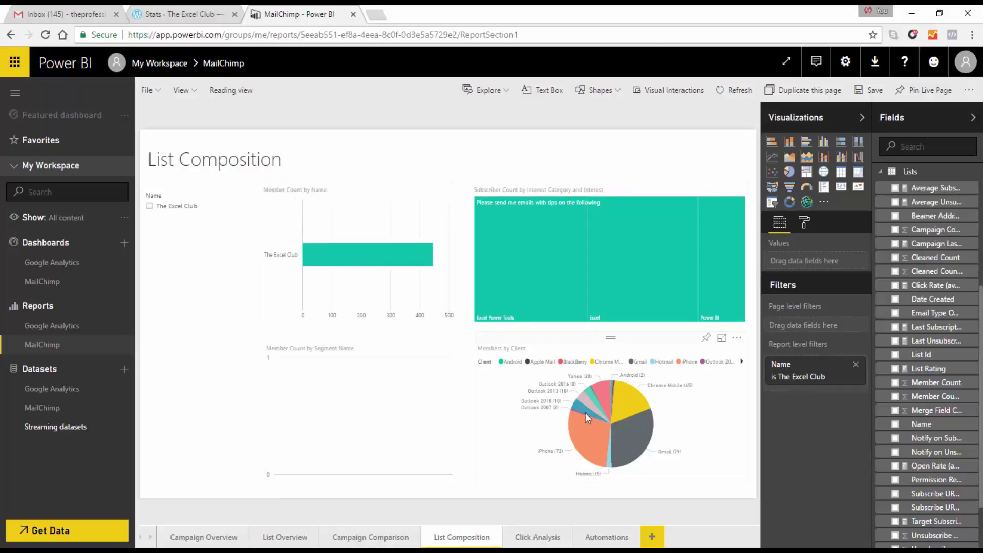
mouse_move(634, 443)
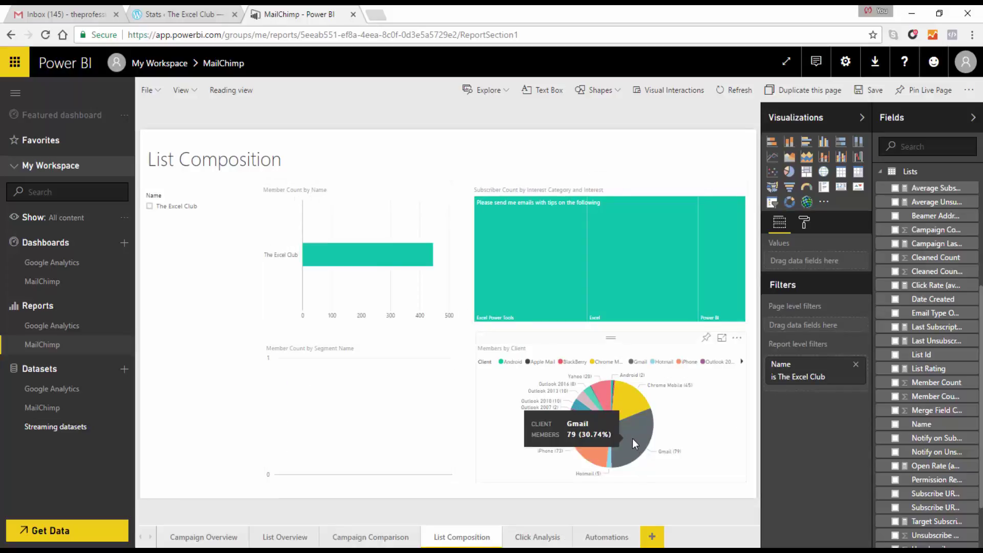
mouse_move(477, 278)
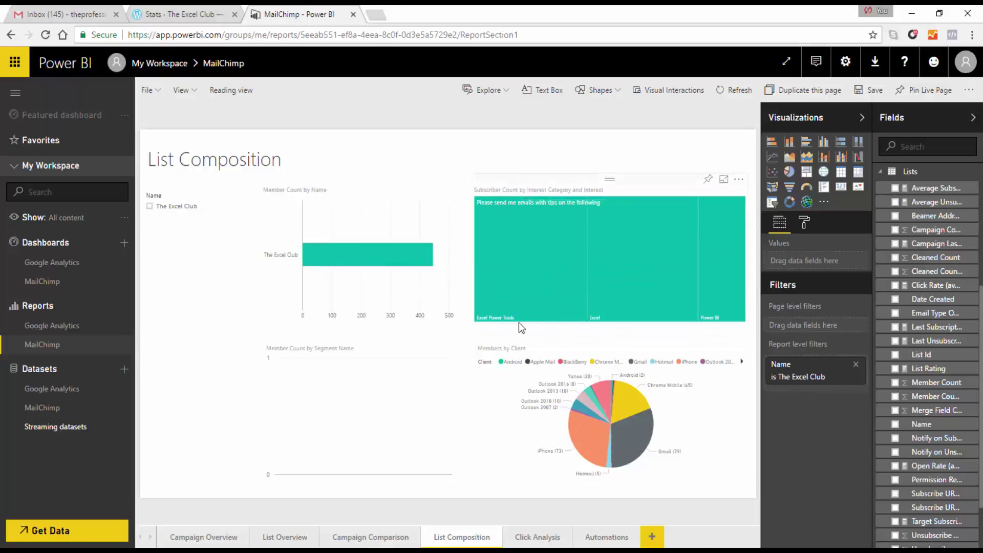
mouse_move(685, 294)
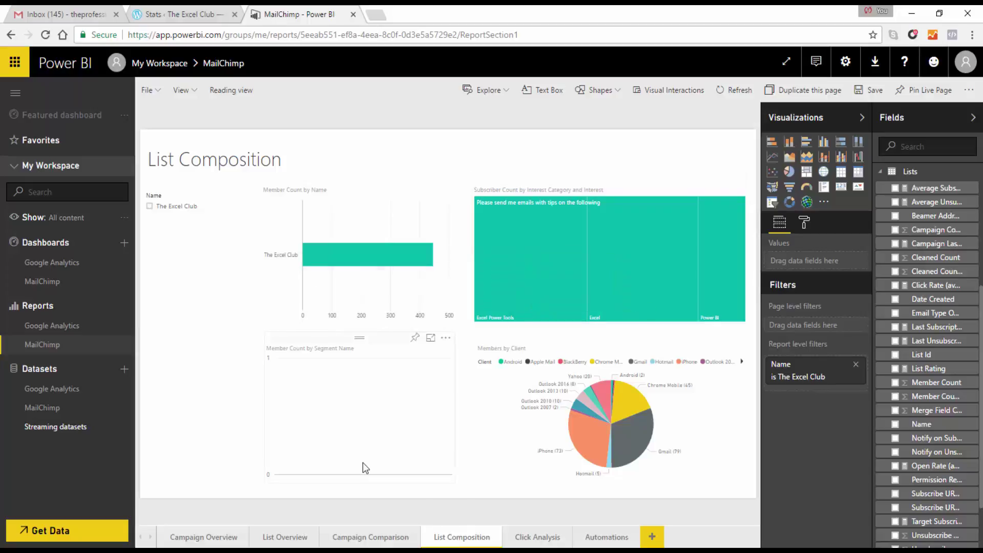
Filter the Click Analysis page to the 2 tips this week campaign and inspect the bar of its most-clicked link URL
click(533, 542)
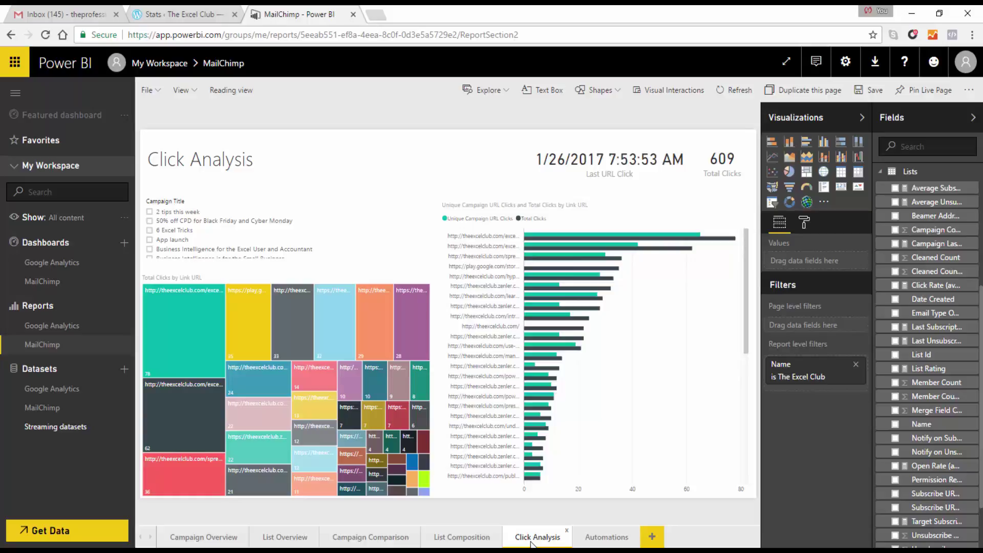
click(150, 212)
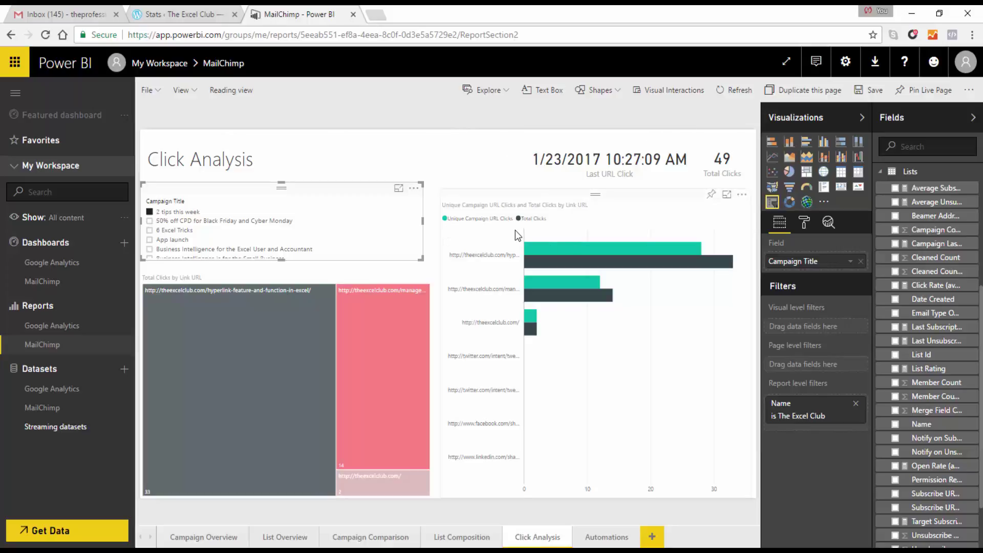
mouse_move(567, 259)
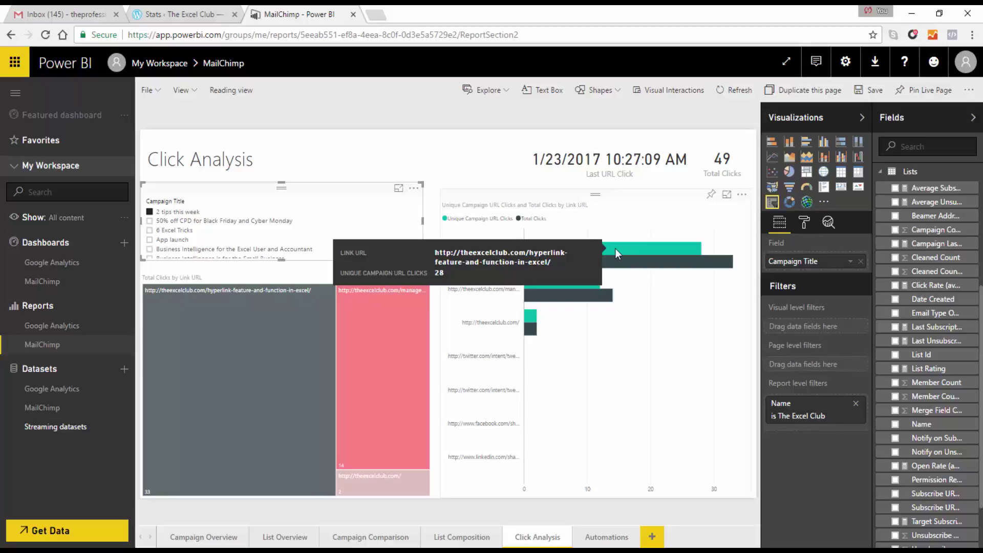
Check the Automations page, and back on Campaign Overview collapse the Lists table in the field list
click(598, 542)
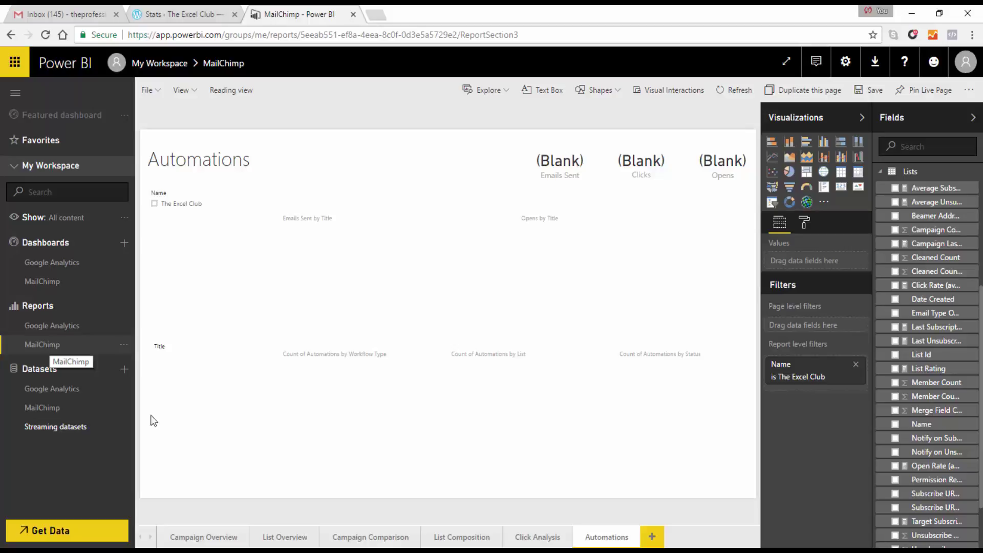
click(197, 542)
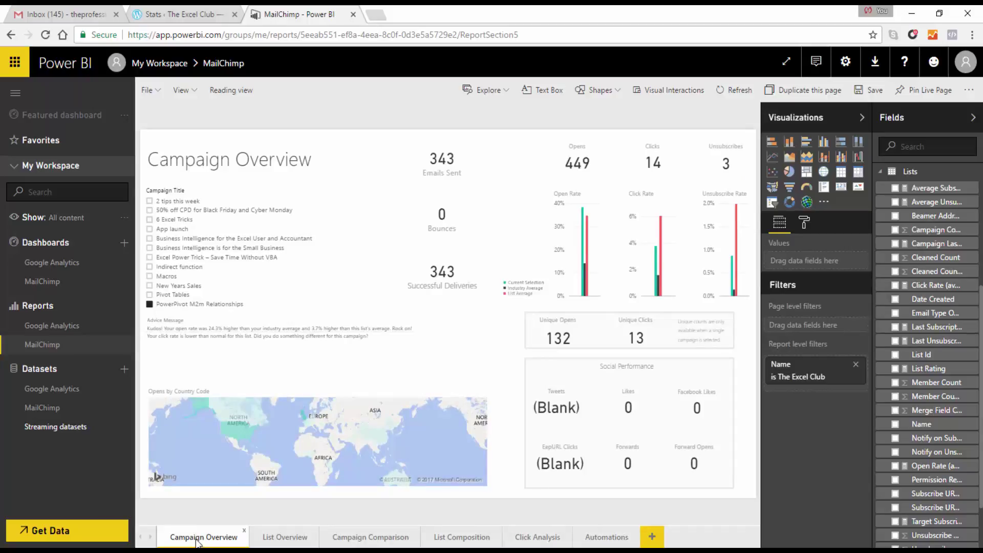
click(881, 174)
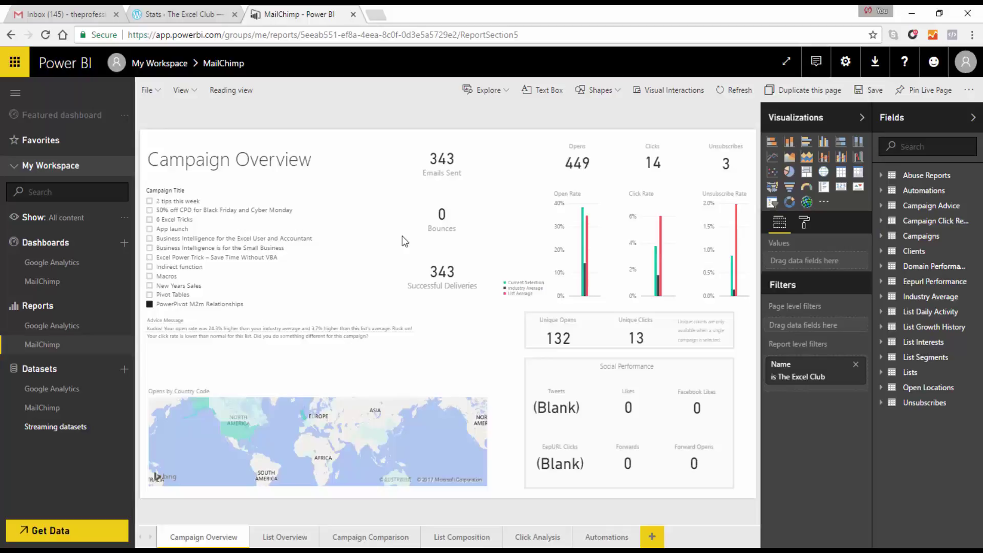
Leave the report for the MailChimp dashboard, saving the report changes
click(44, 288)
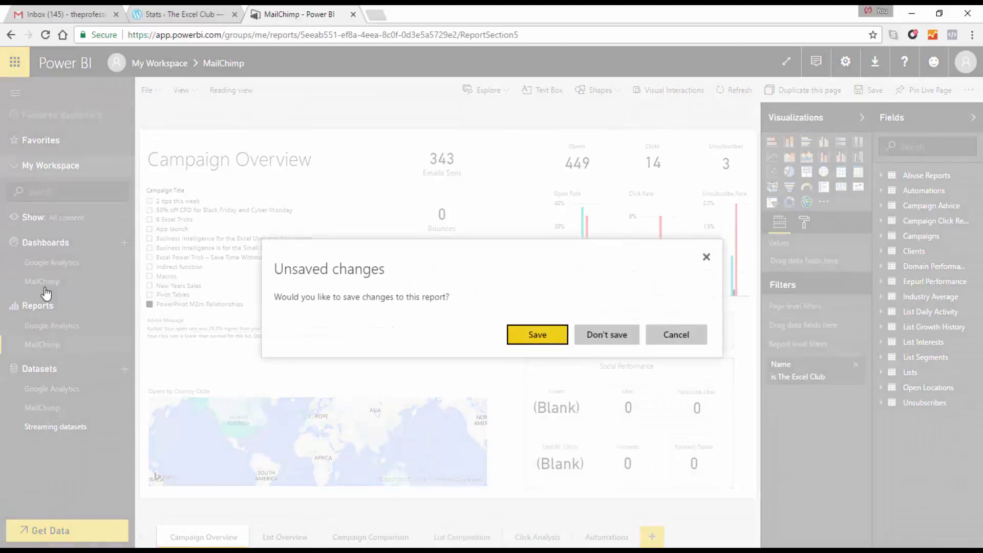
click(536, 340)
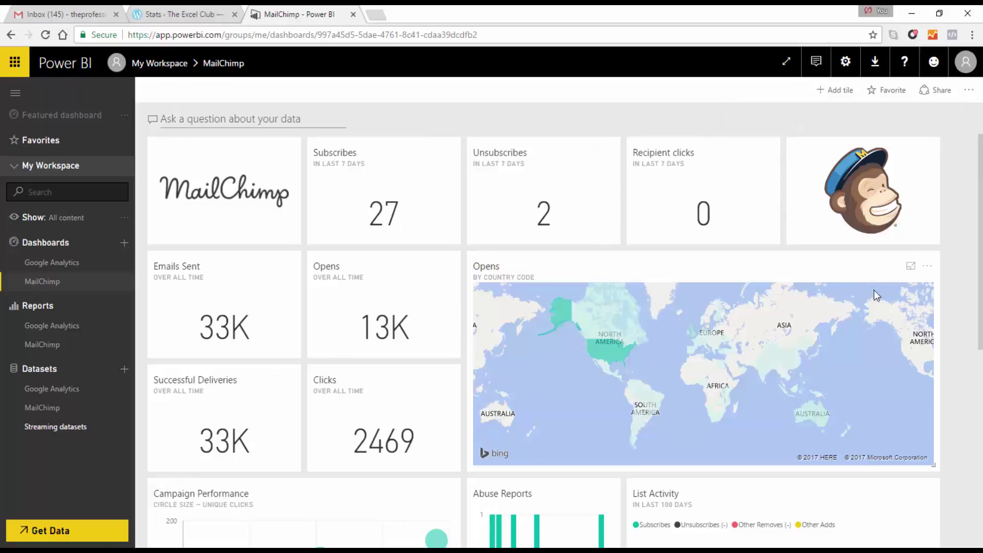
View the Opens by Country Code map in focus mode, get its insights, and return to the dashboard
click(911, 266)
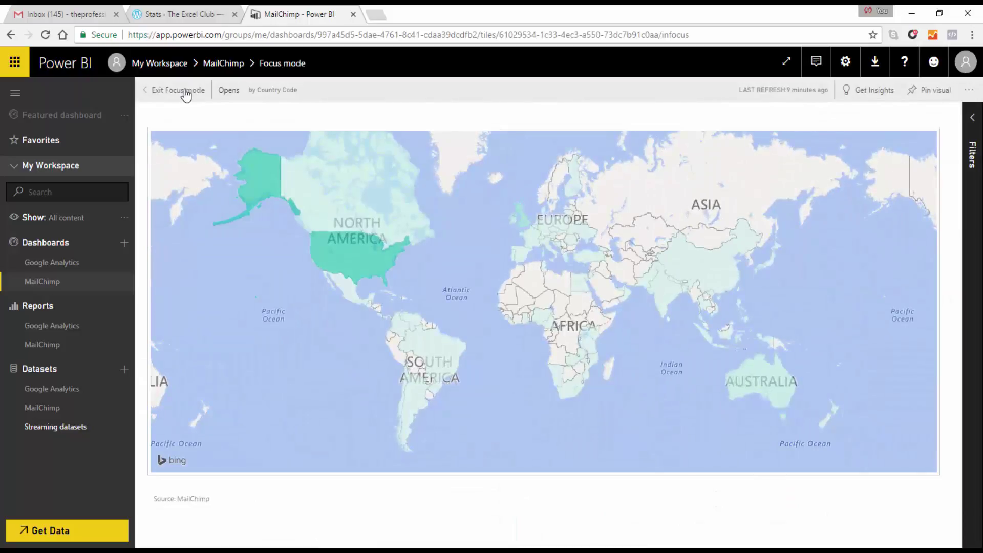
click(876, 92)
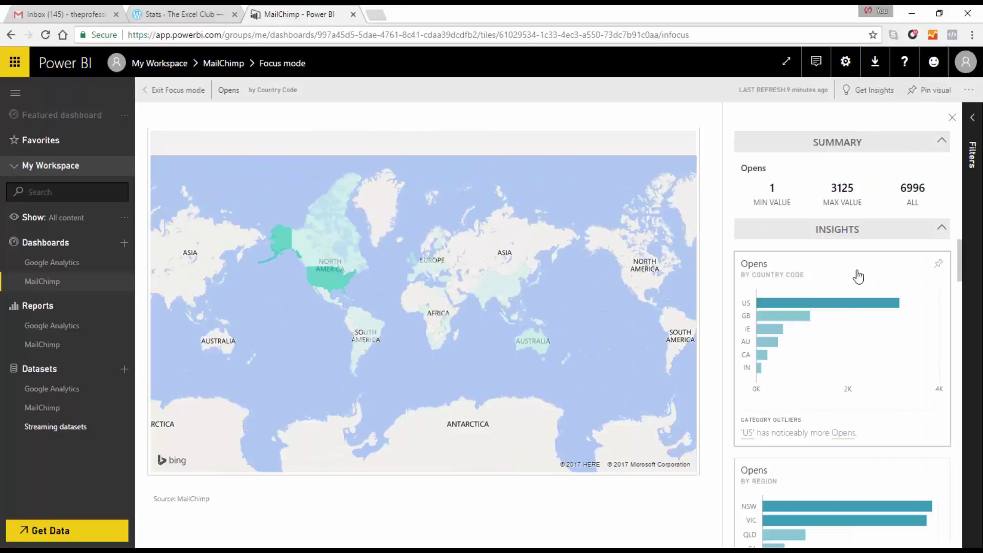
drag(961, 248, 826, 175)
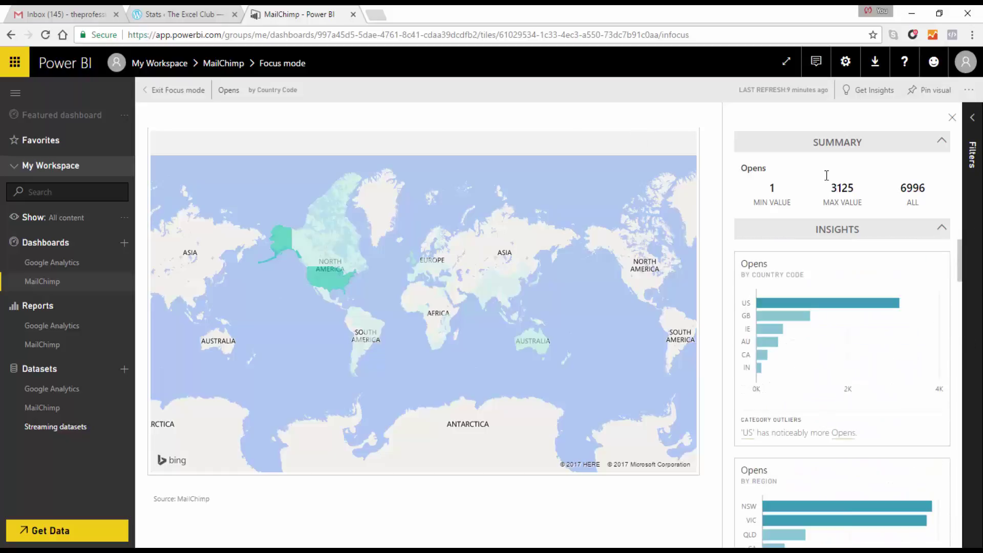
click(163, 91)
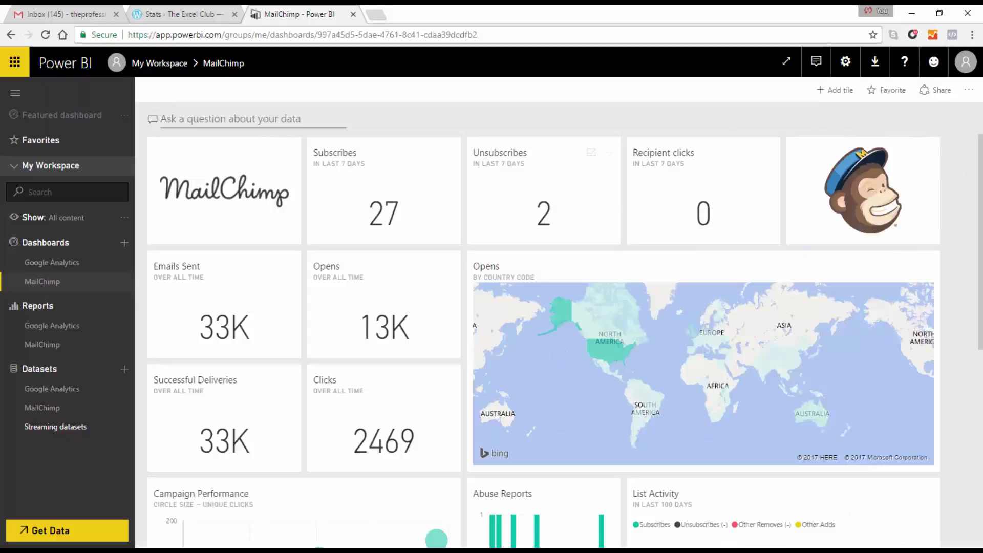
View the List Activity tile in focus mode, read through its summary and insights, and return to the dashboard
drag(980, 189, 971, 282)
scroll(971, 282, down, 2)
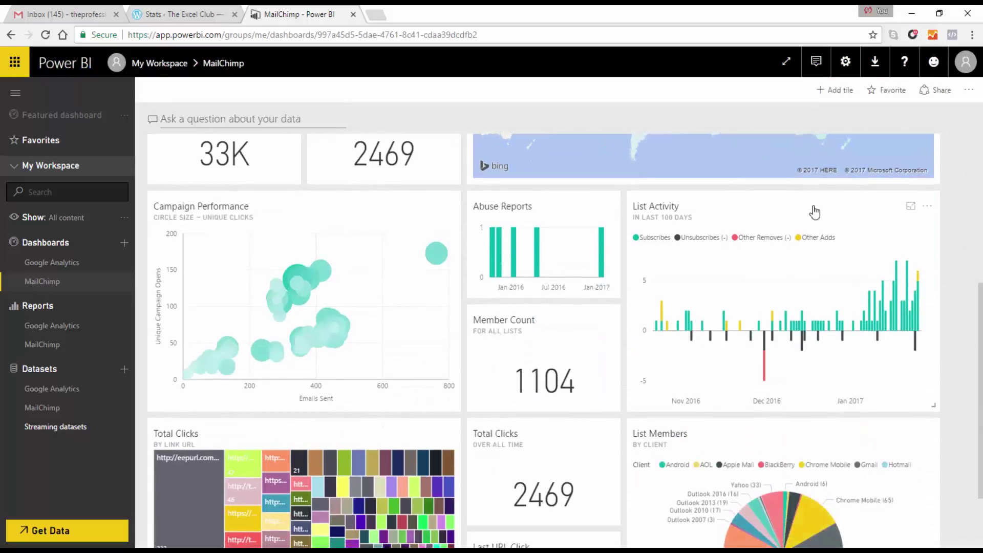
click(912, 207)
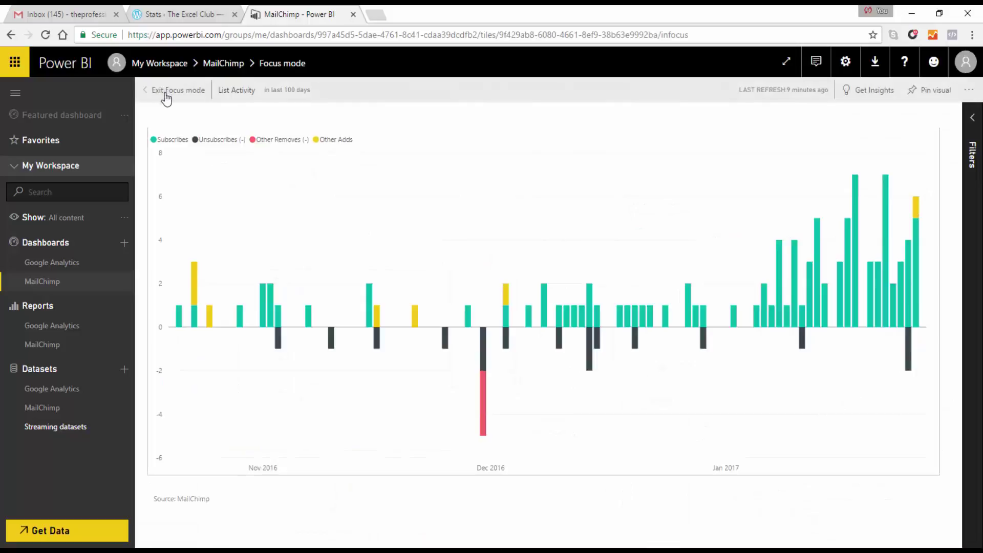
click(873, 92)
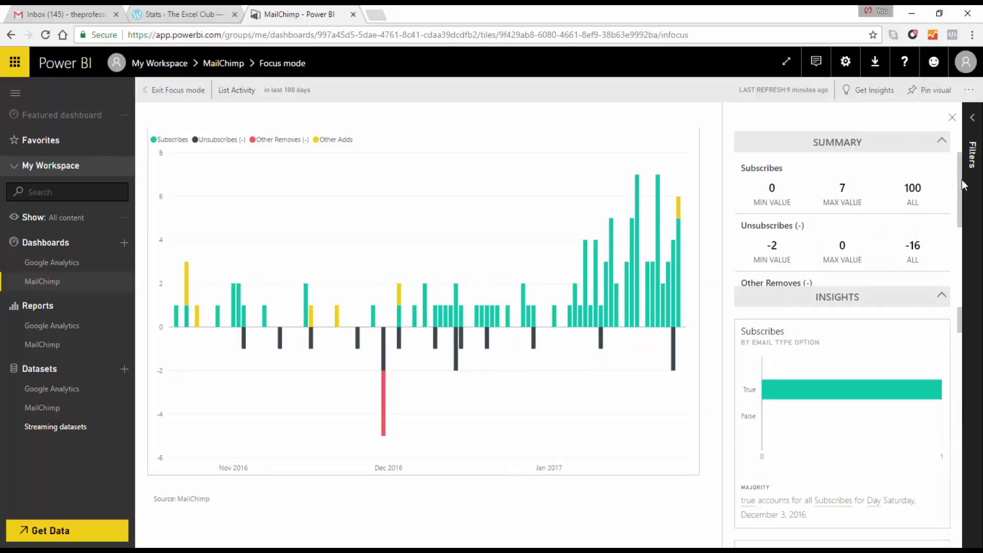
drag(960, 186, 959, 248)
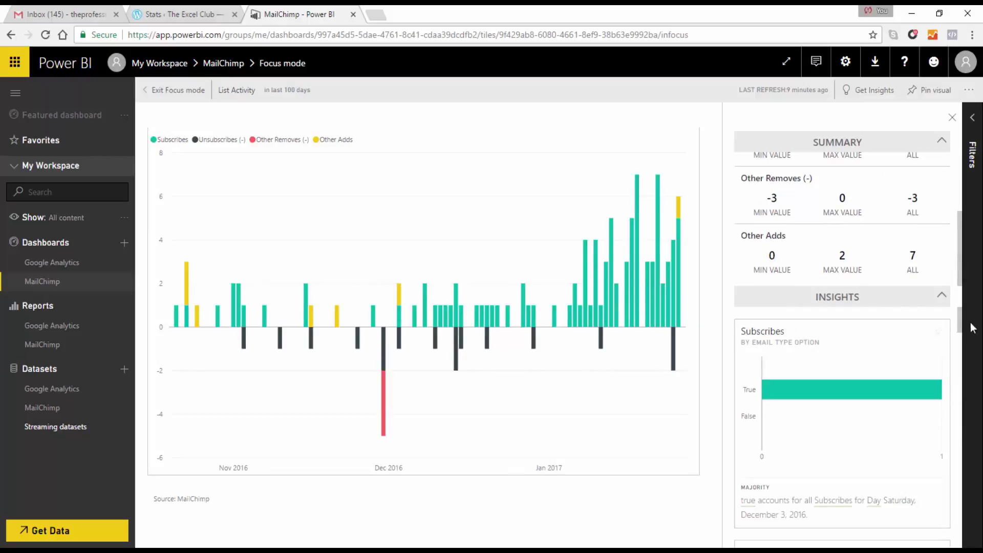
drag(961, 333, 969, 498)
click(185, 96)
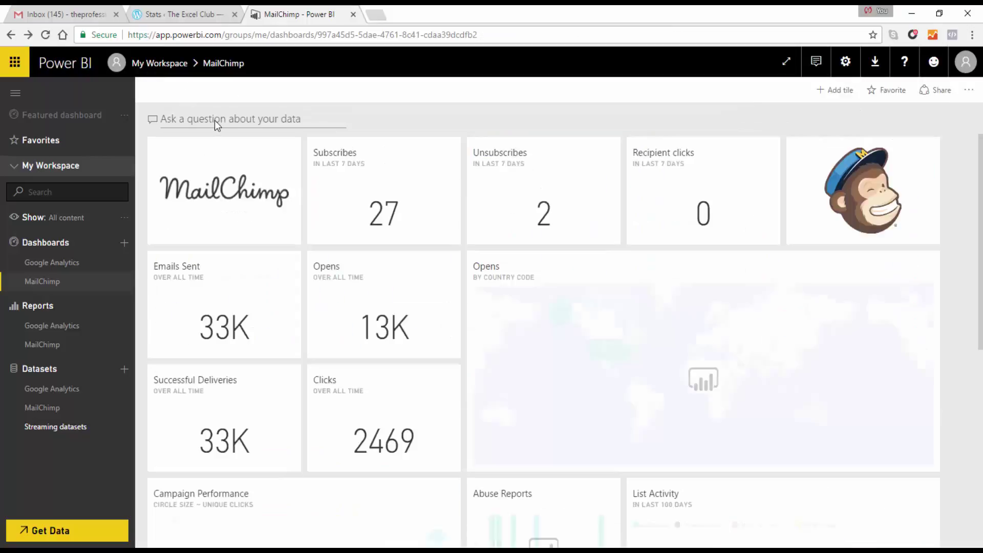
Open Q&A to ask a question about the MailChimp data and go back to the dashboard
click(171, 119)
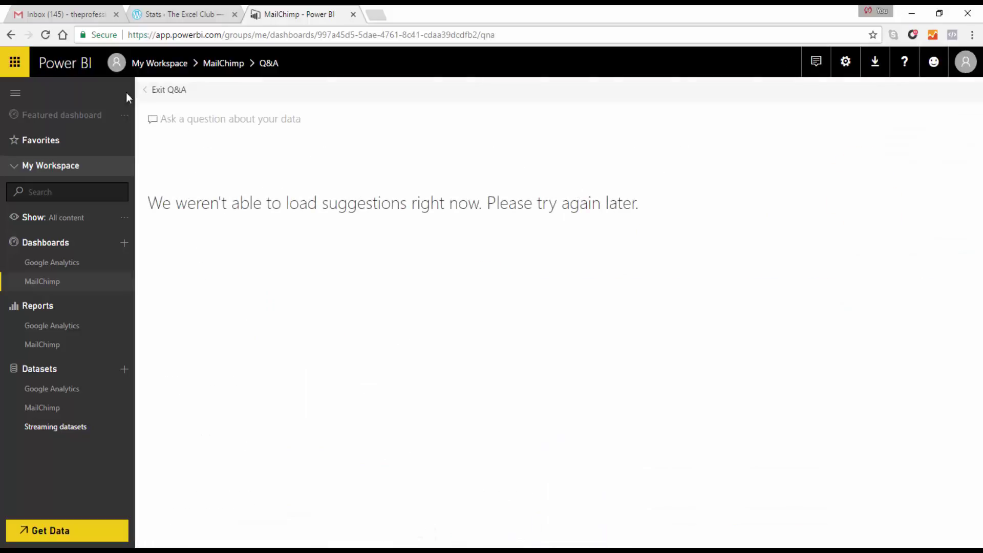
click(11, 36)
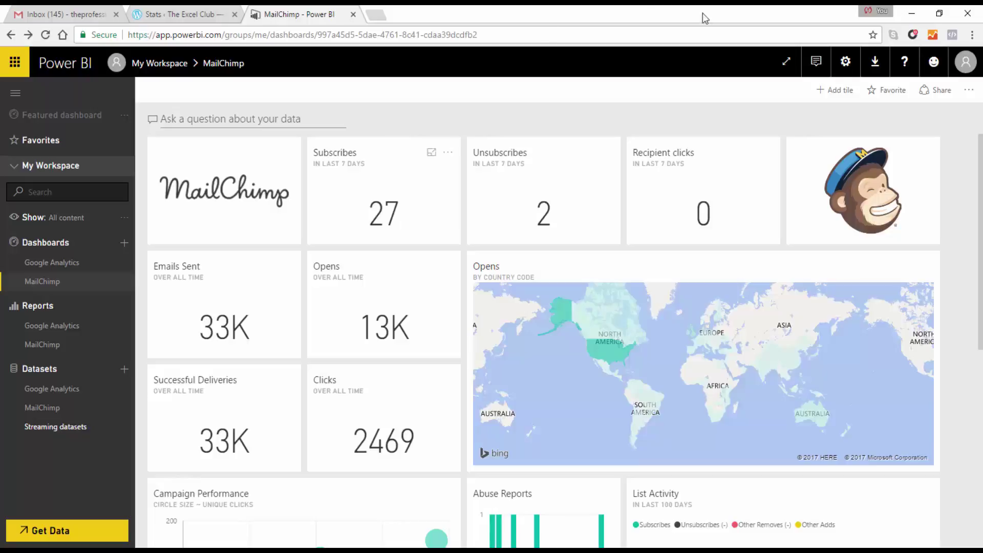
Look over the Create content pack form's access, title, description and publishing options, and reopen the MailChimp dashboard
click(846, 63)
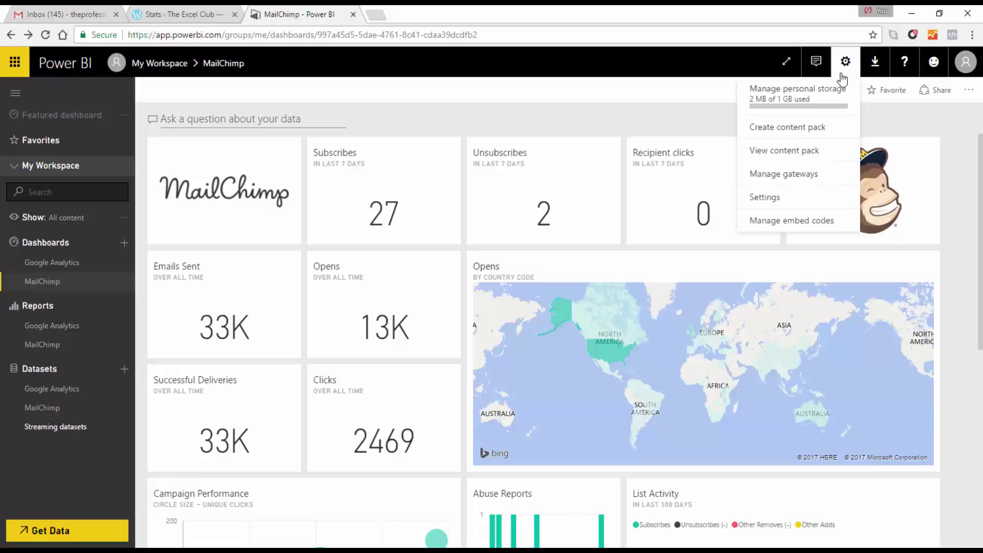
click(768, 132)
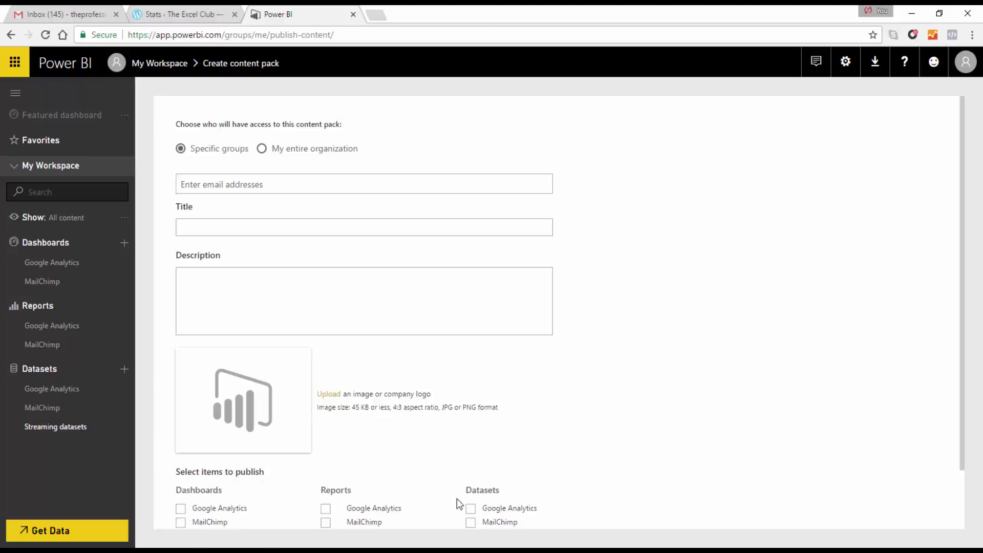
scroll(952, 466, down, 2)
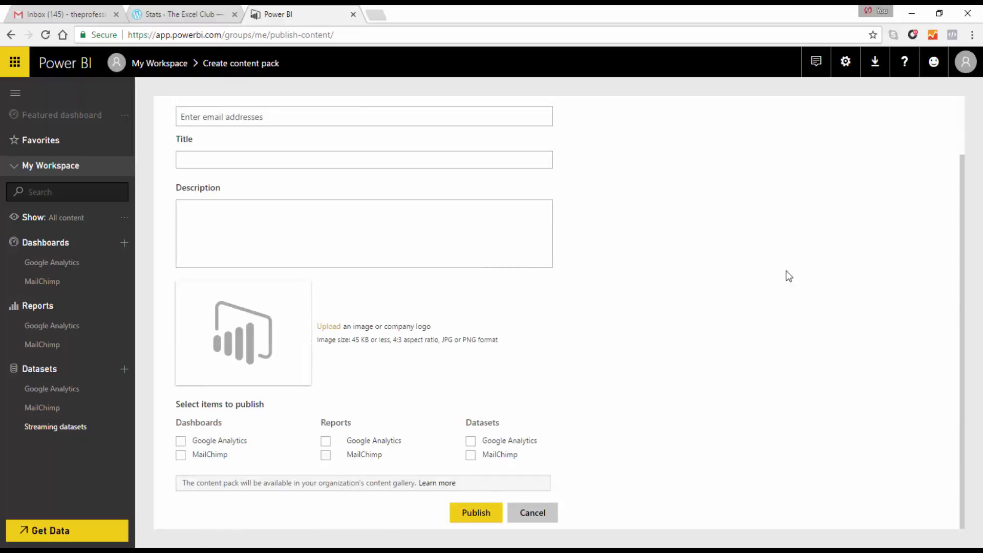
scroll(963, 269, up, 2)
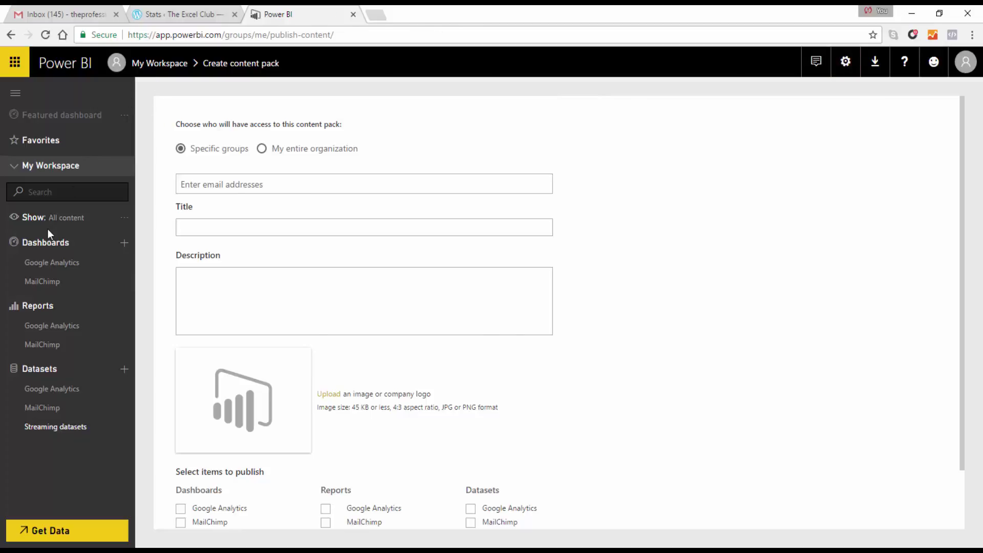
click(43, 283)
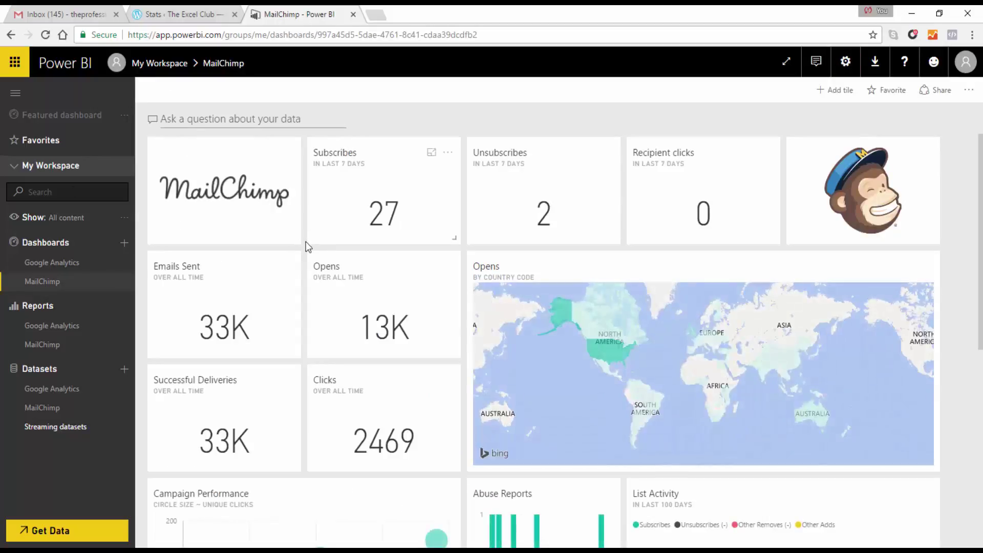